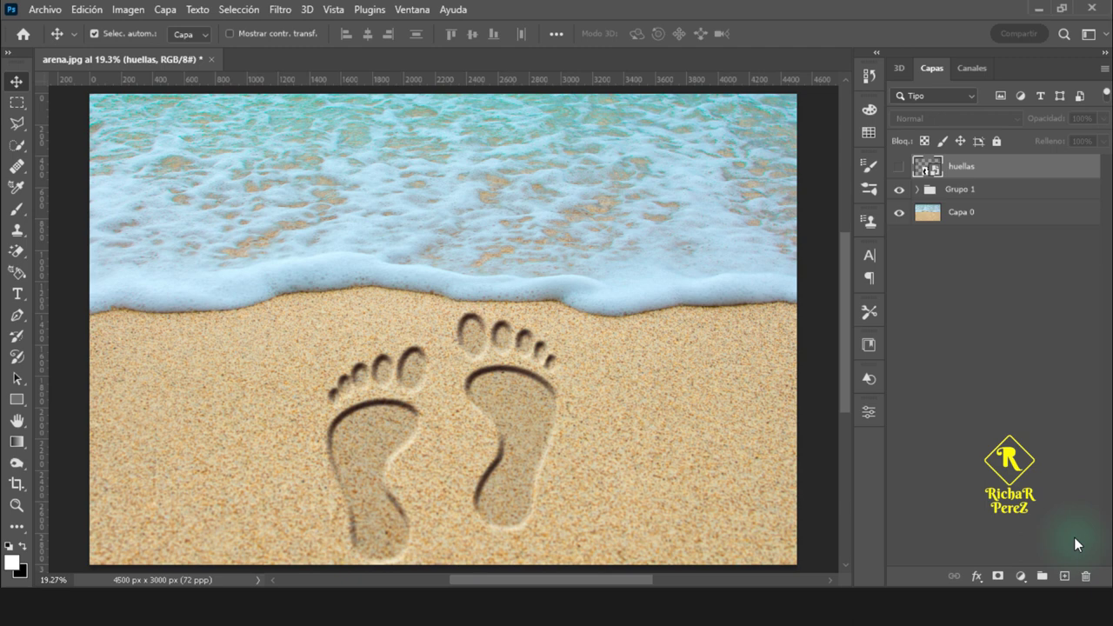
Step: Toggle the Grupo 1 and huellas layers' visibility to compare the finished footprints with the template
click(899, 190)
click(899, 167)
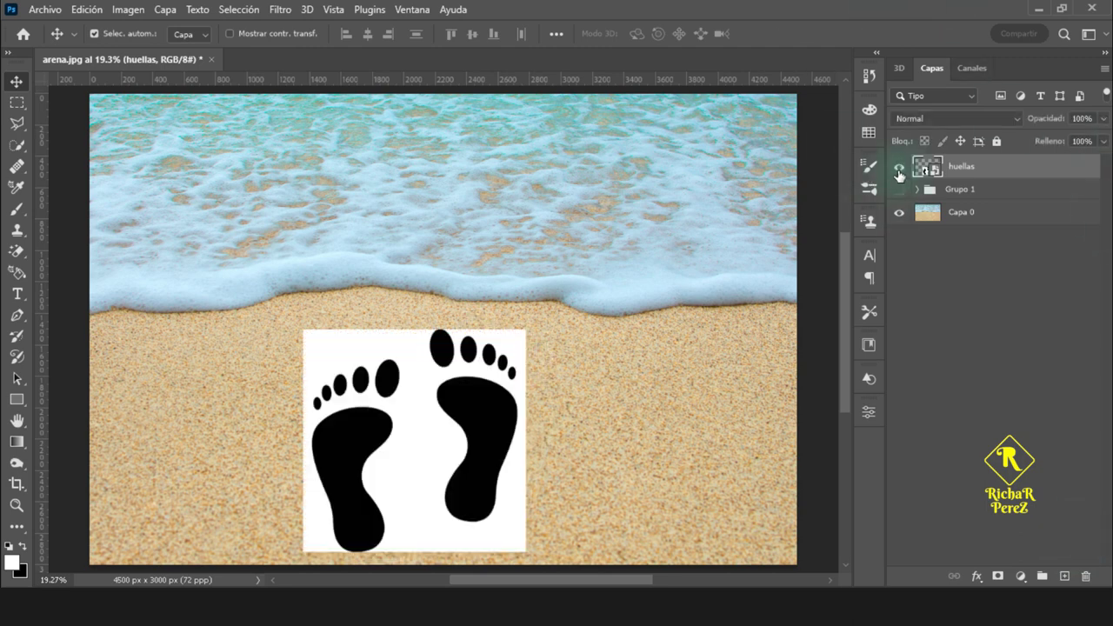
click(899, 169)
click(896, 189)
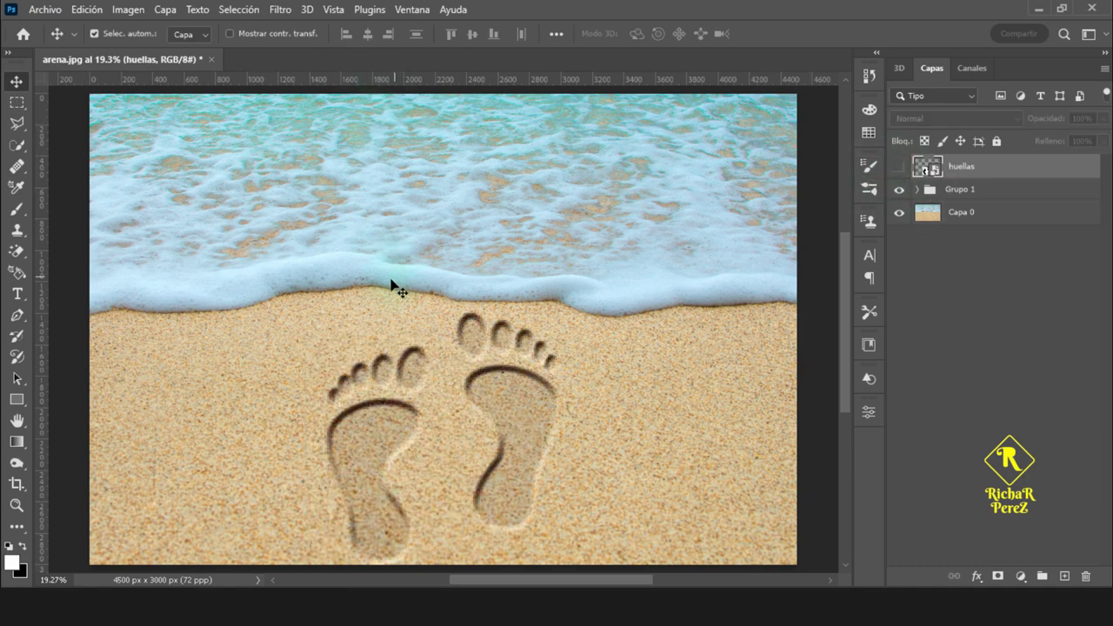
Step: Open arena - copia.jpg, leaving its colour unmanaged
click(45, 10)
click(58, 44)
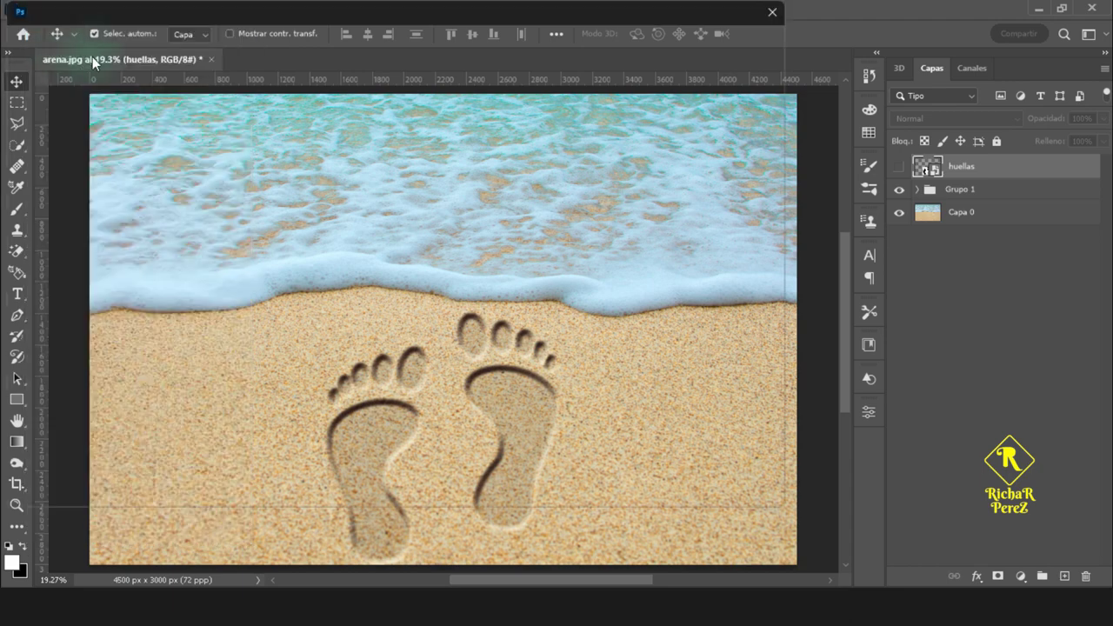
click(191, 165)
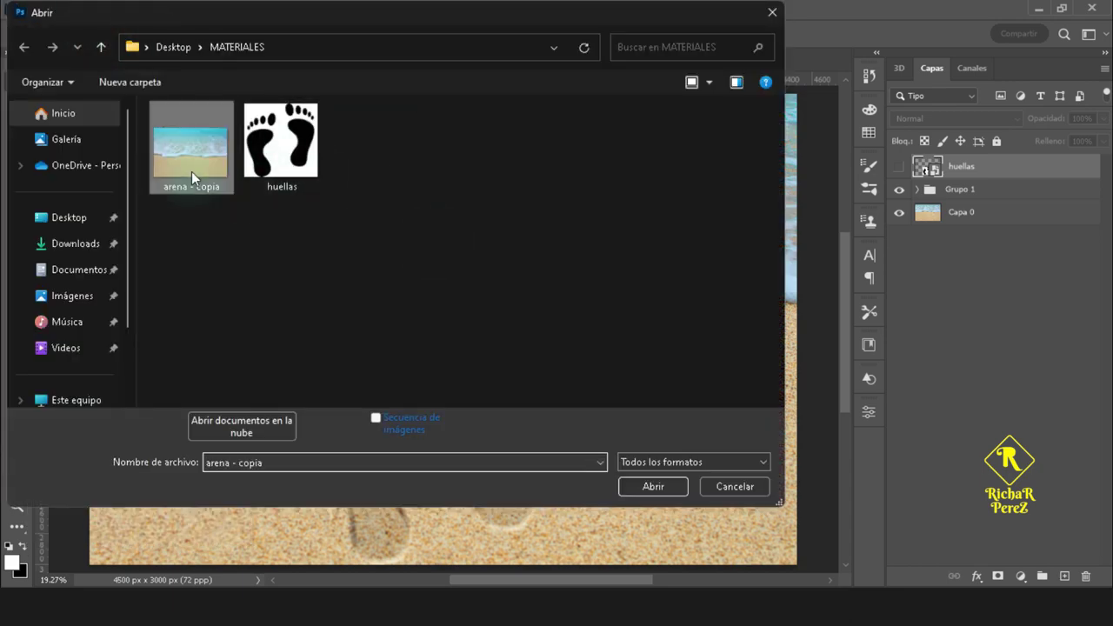
click(652, 487)
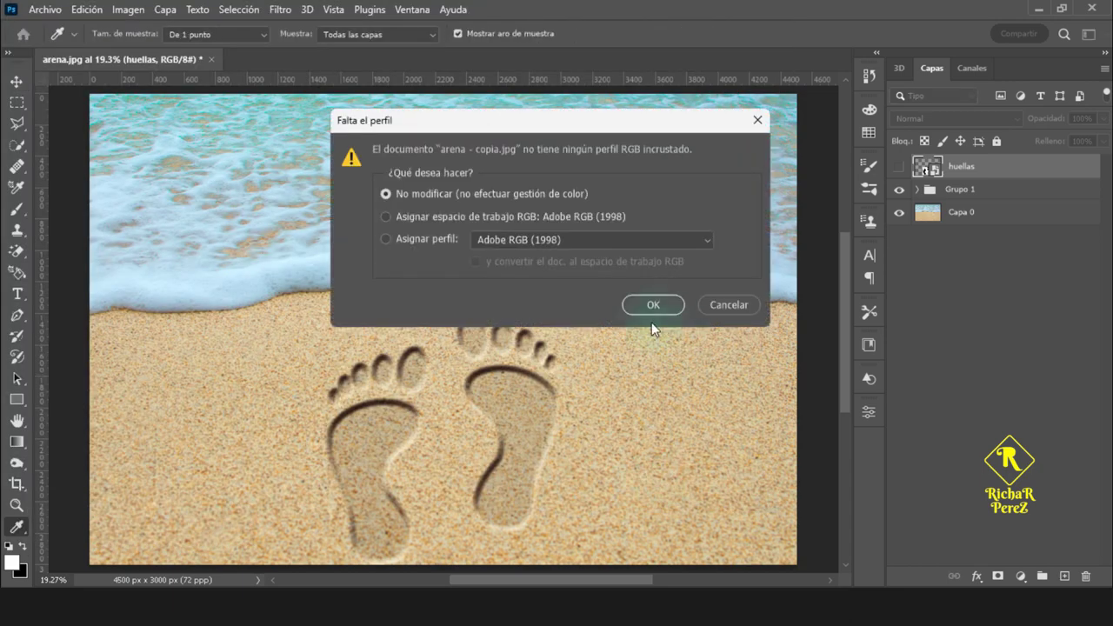
click(651, 306)
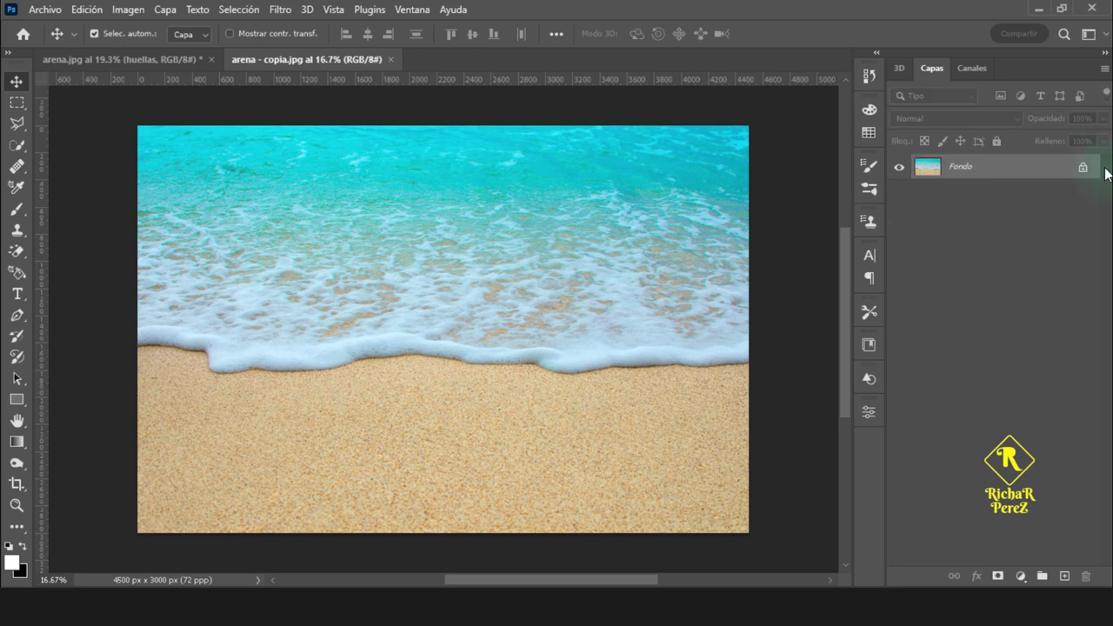
Step: Unlock Fondo as Capa 0 and enlarge it to about 137%, shifted upward, then fit to window
double_click(1082, 171)
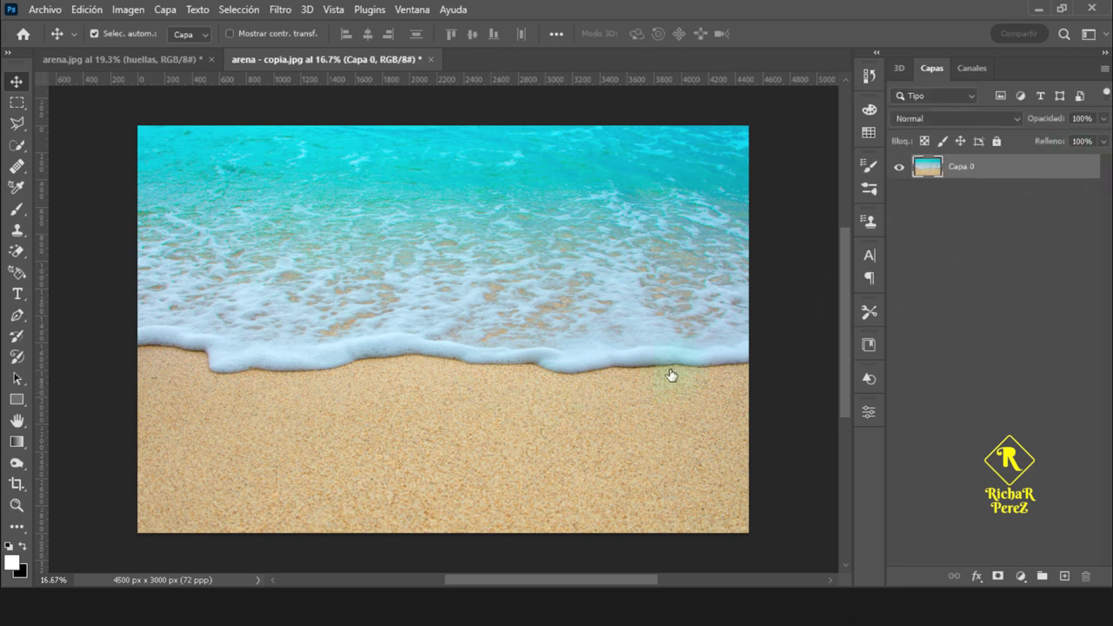
click(1024, 132)
key(ctrl+t)
scroll(458, 296, down, 1)
scroll(458, 296, down, 3)
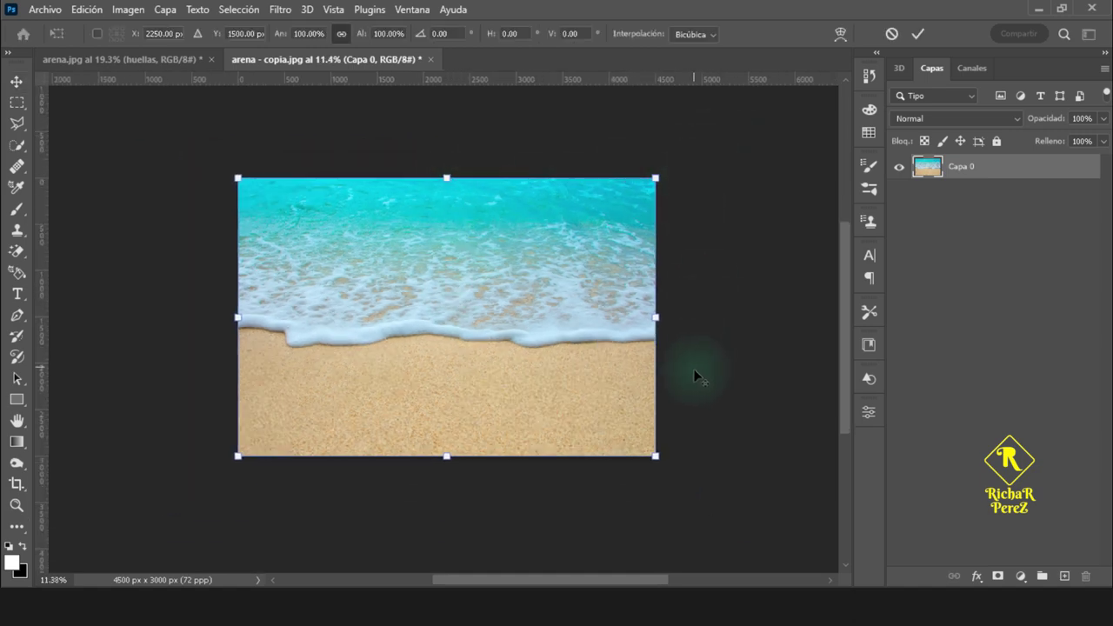
drag(657, 456, 730, 505)
drag(651, 493, 659, 448)
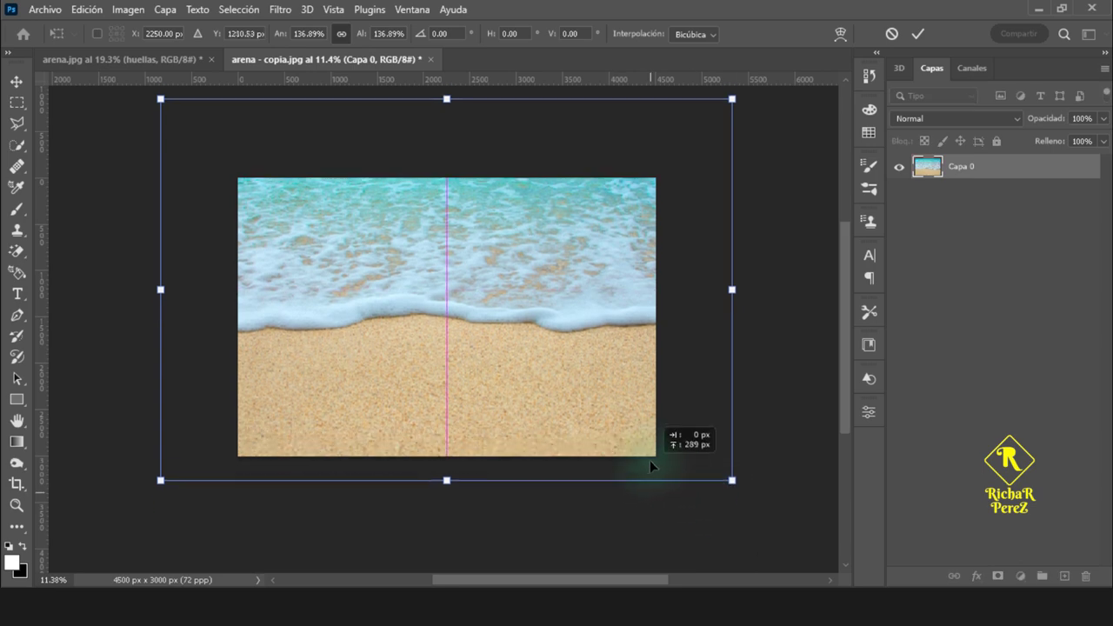
key(Return)
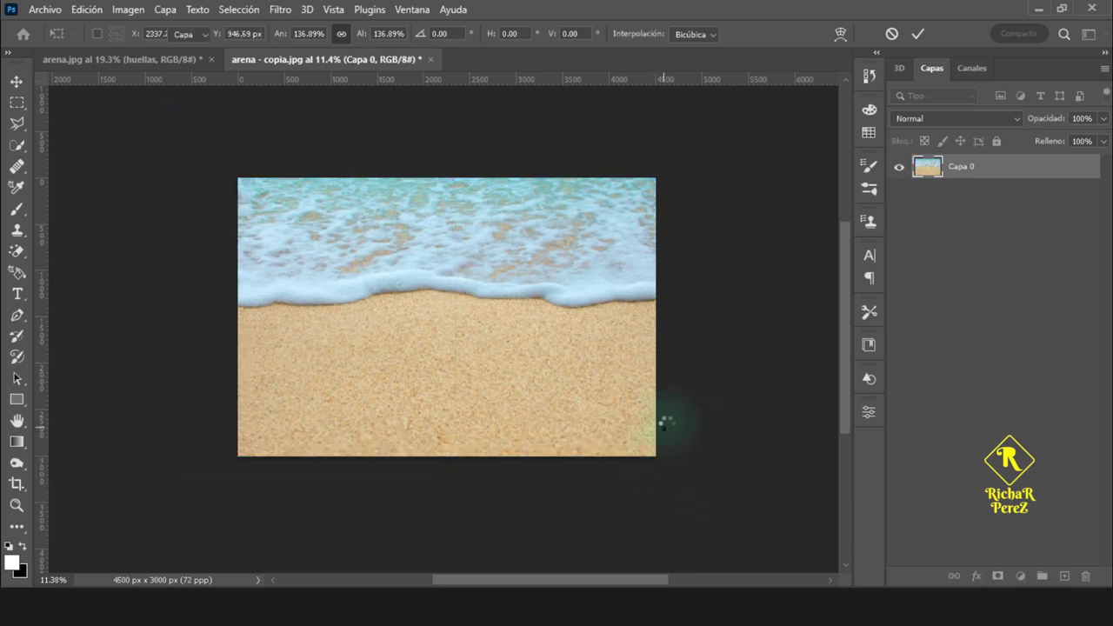
key(ctrl+0)
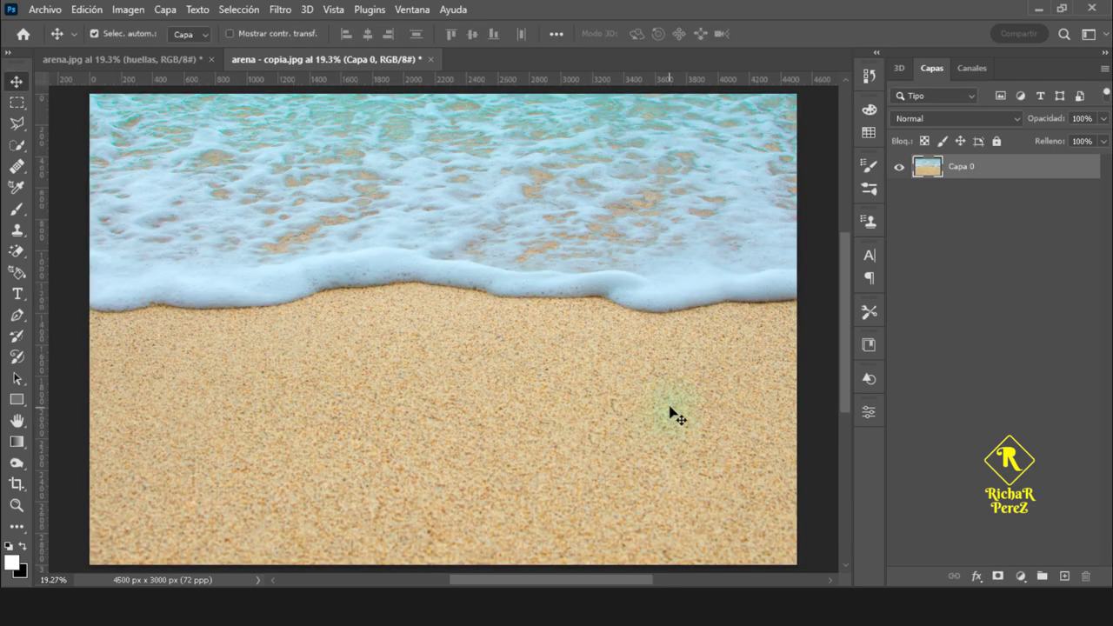
click(40, 10)
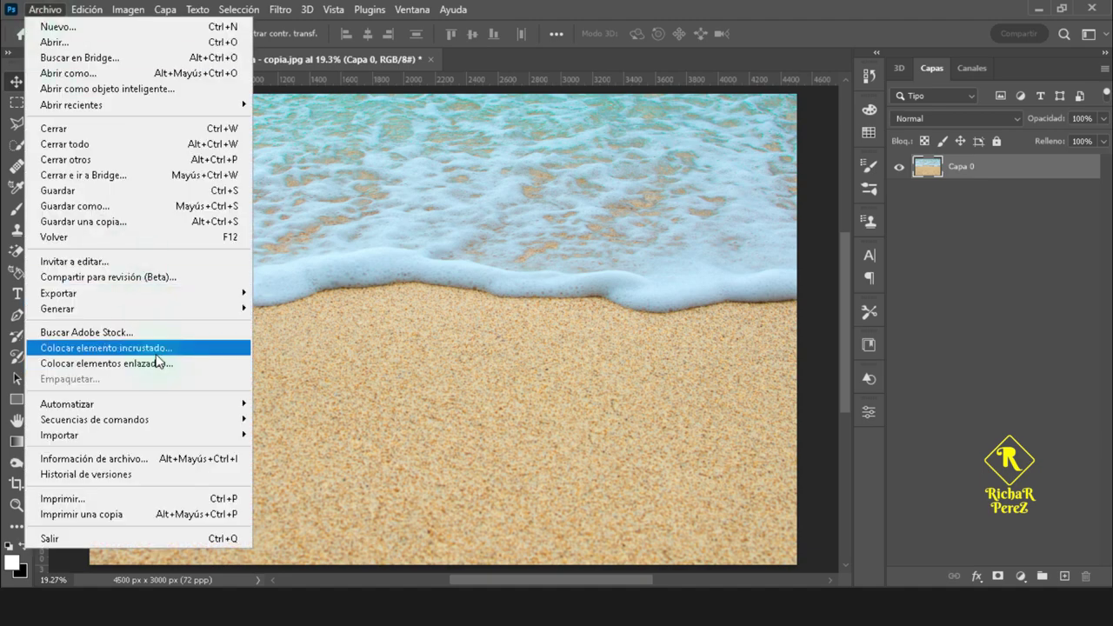
Step: Place the huellas image embedded, enlarged to about 169% on the sand below the foam
click(160, 348)
click(295, 148)
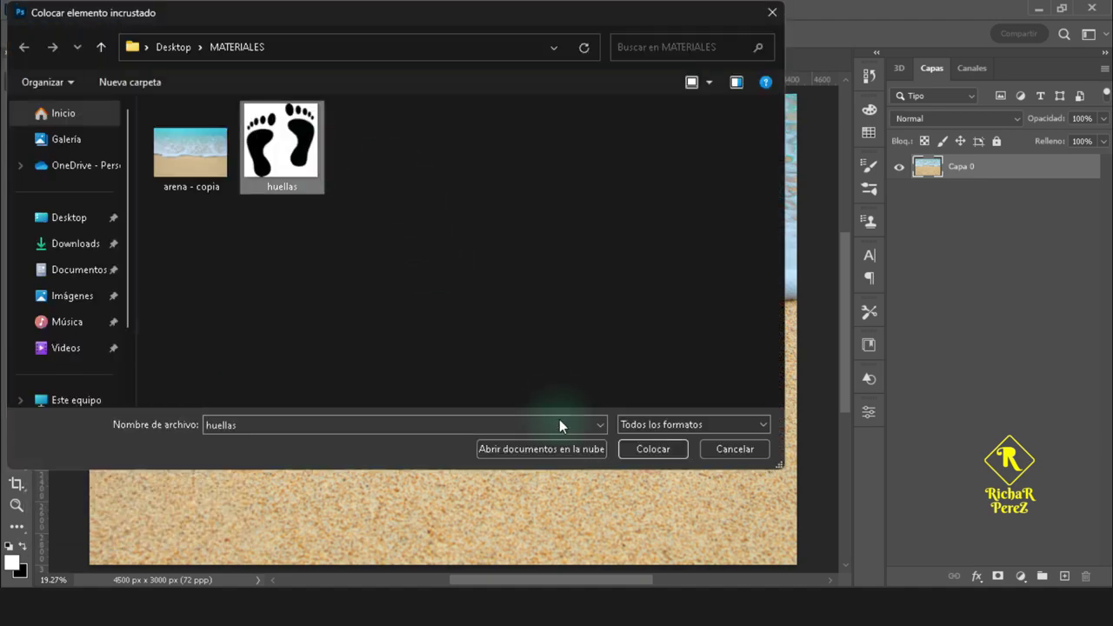
click(656, 450)
drag(447, 409, 443, 497)
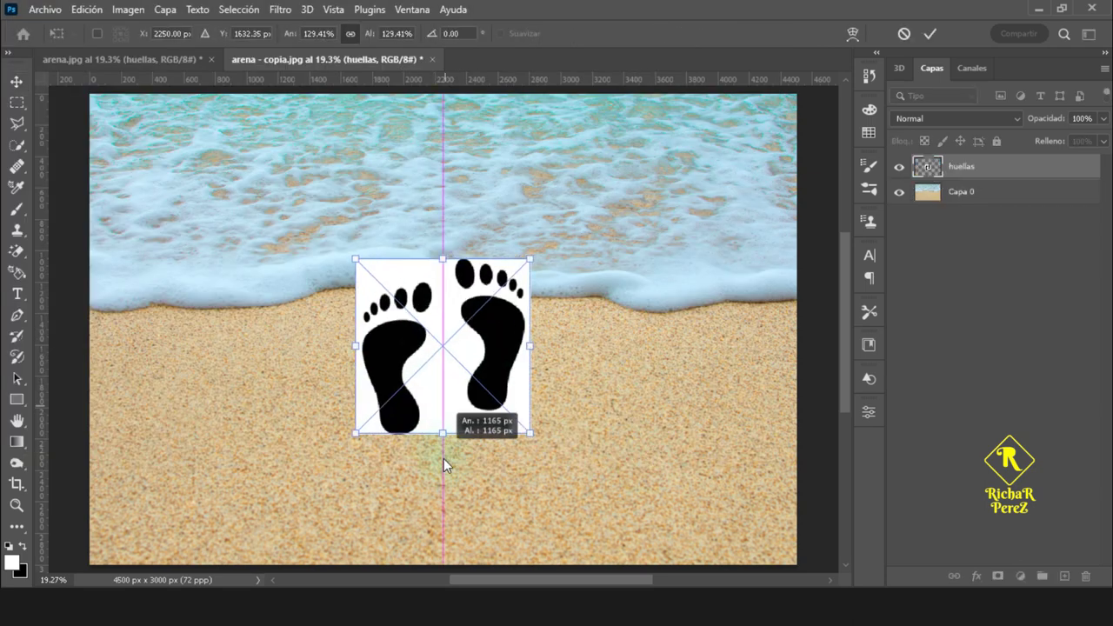
drag(457, 437, 447, 494)
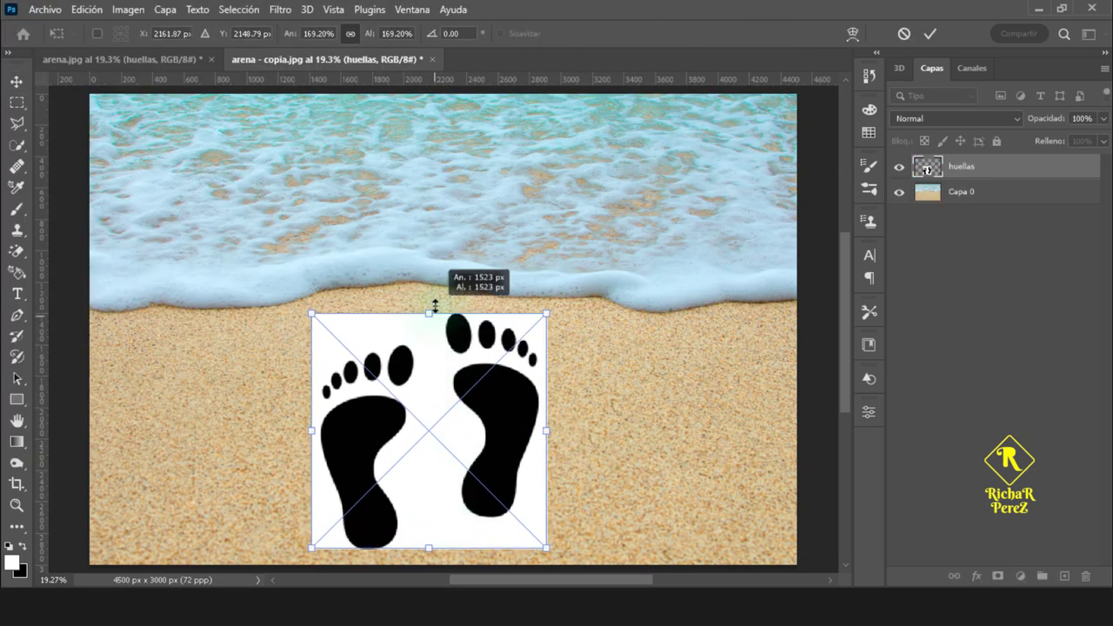
drag(429, 313, 430, 301)
key(Return)
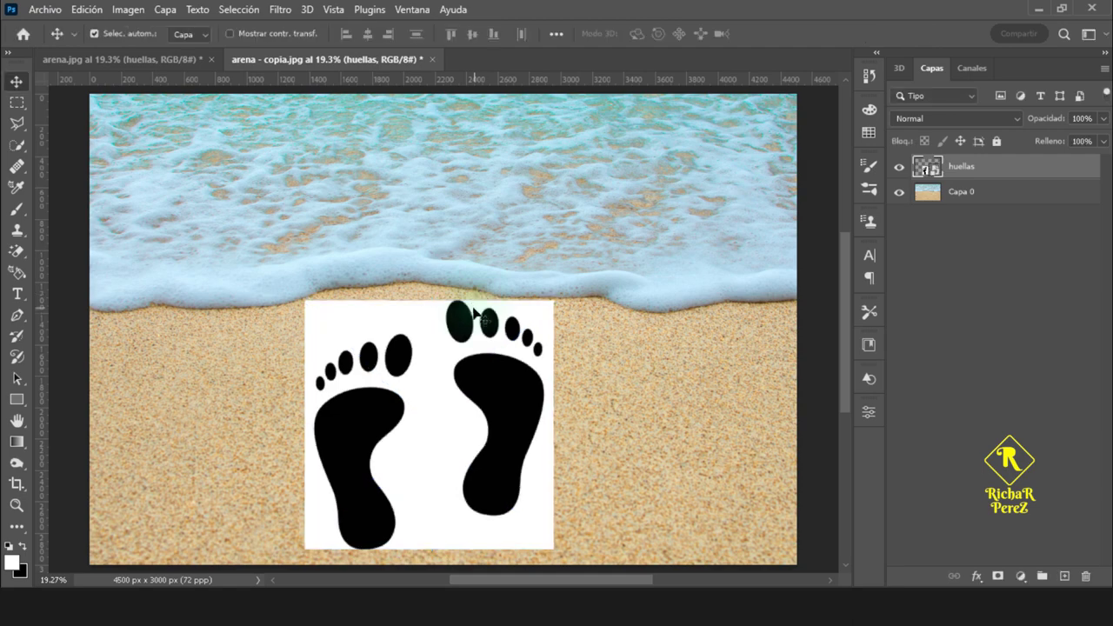
Step: Rasterize the huellas layer and erase its white background with the Magic Eraser
right_click(1029, 176)
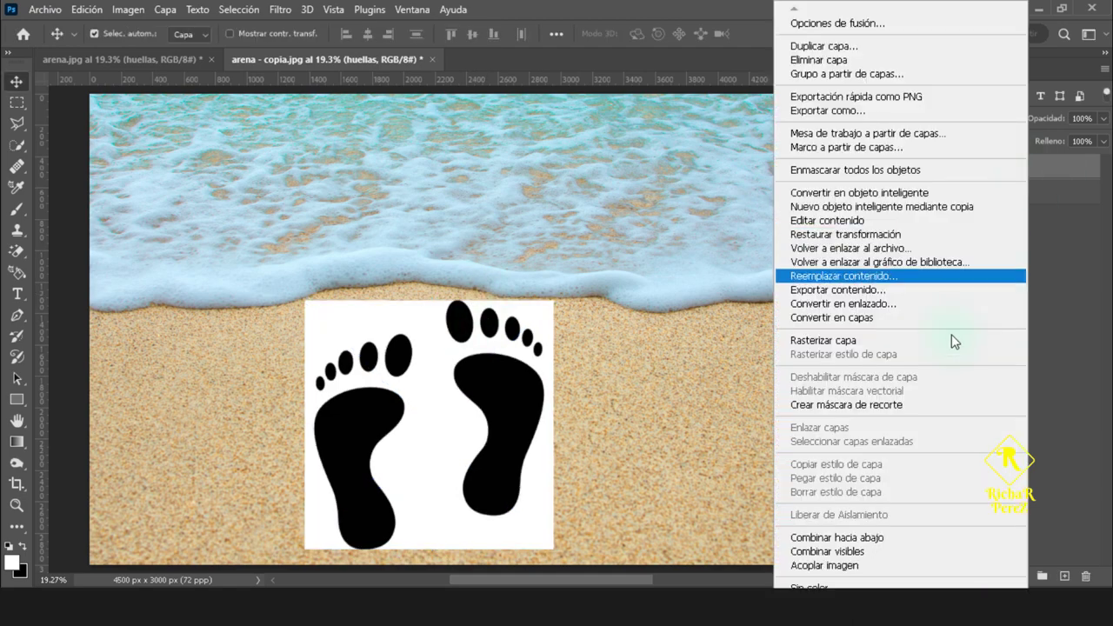
click(951, 340)
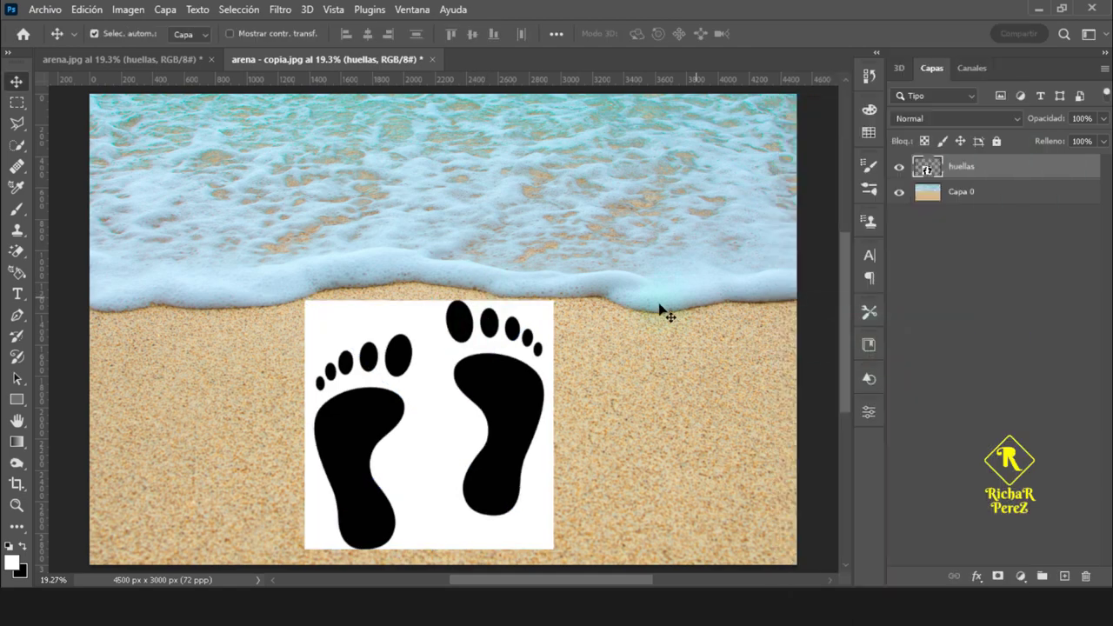
click(17, 251)
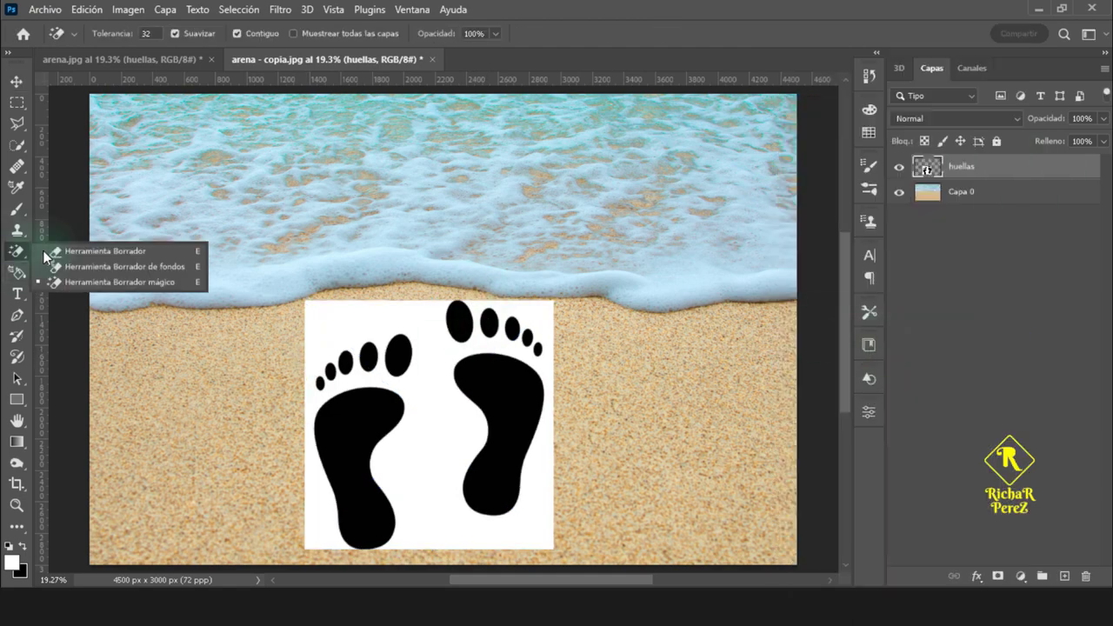
click(109, 282)
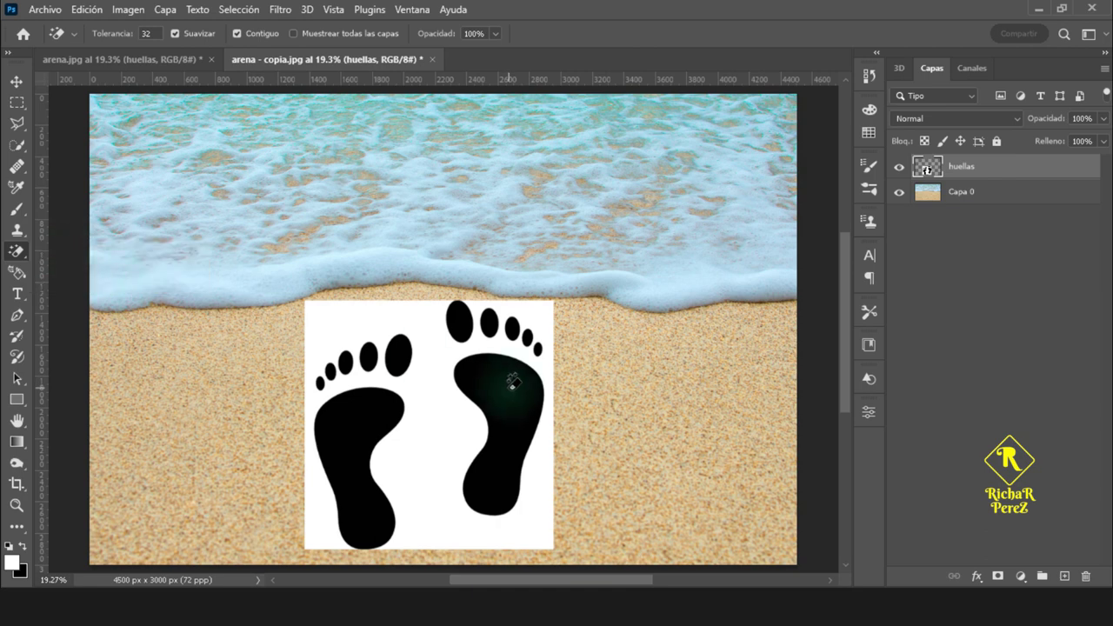
click(441, 405)
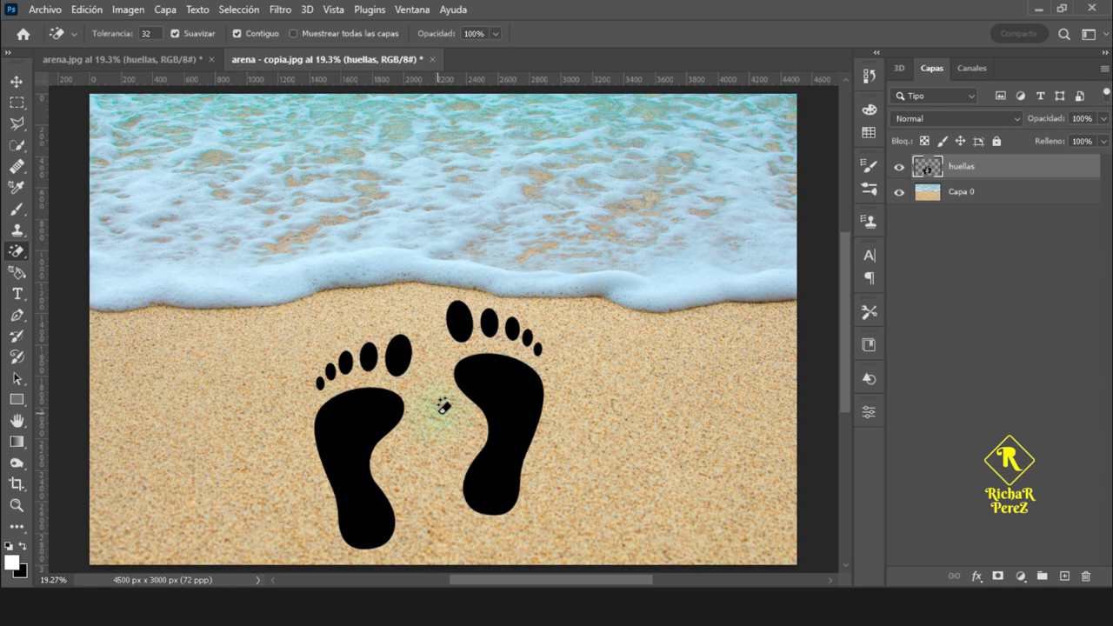
Step: Set the huellas layer's Fill Opacity to 7% in Blending Options
key(v)
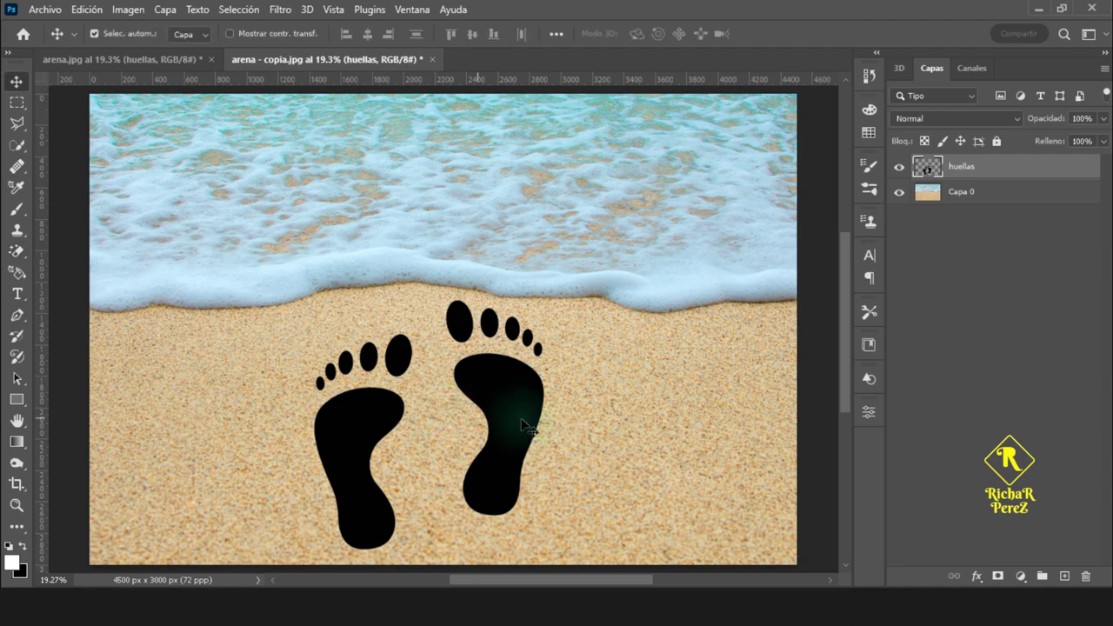
right_click(976, 172)
click(787, 23)
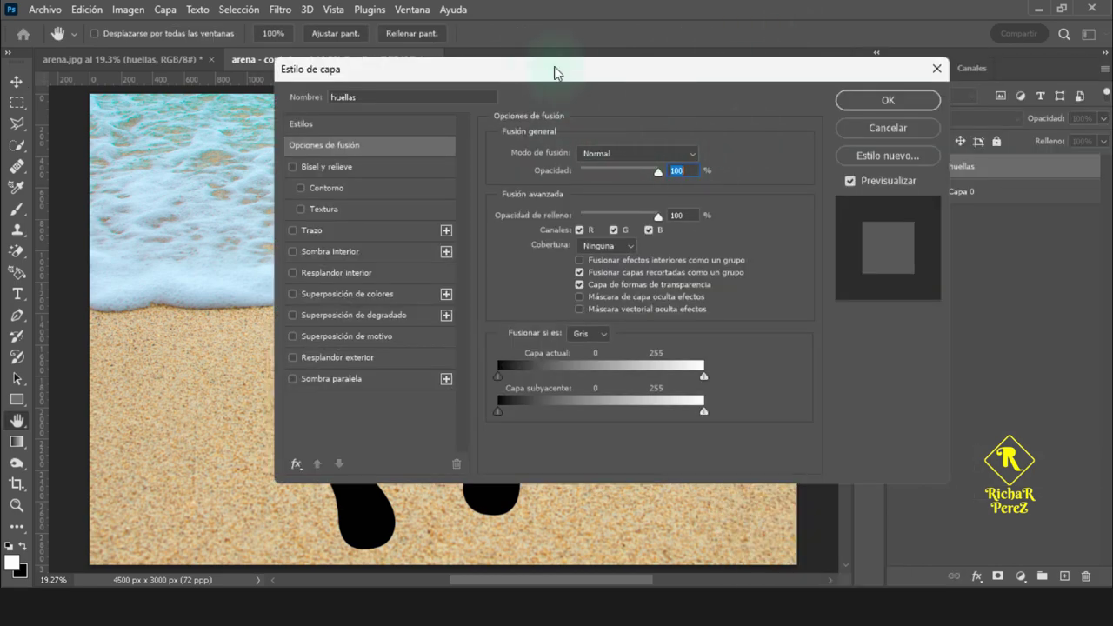
drag(556, 70, 718, 69)
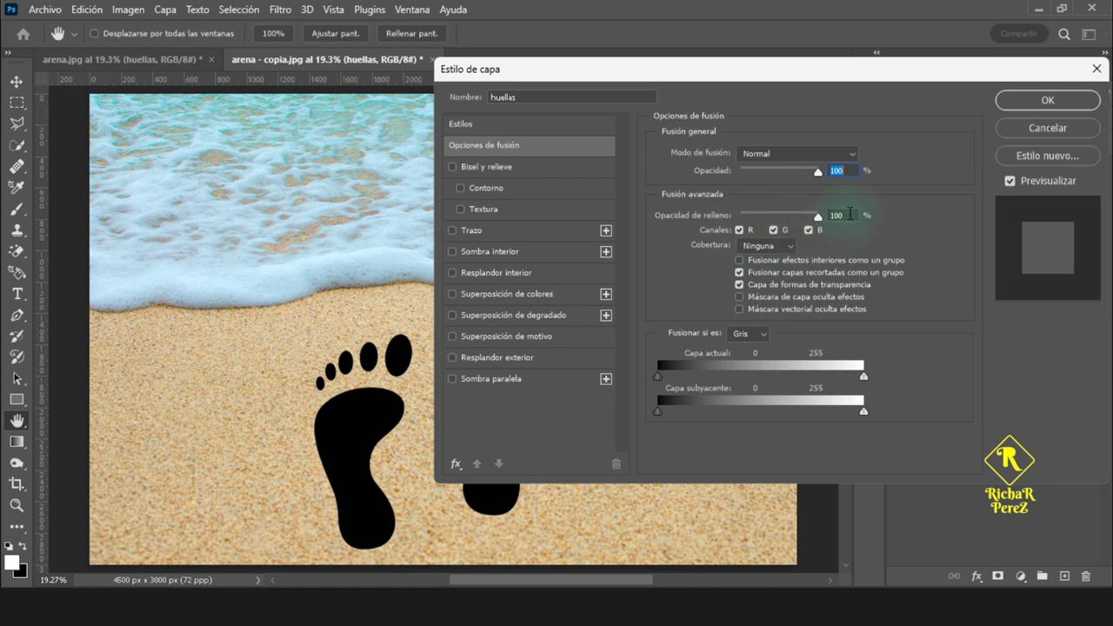
key(Tab)
text(7)
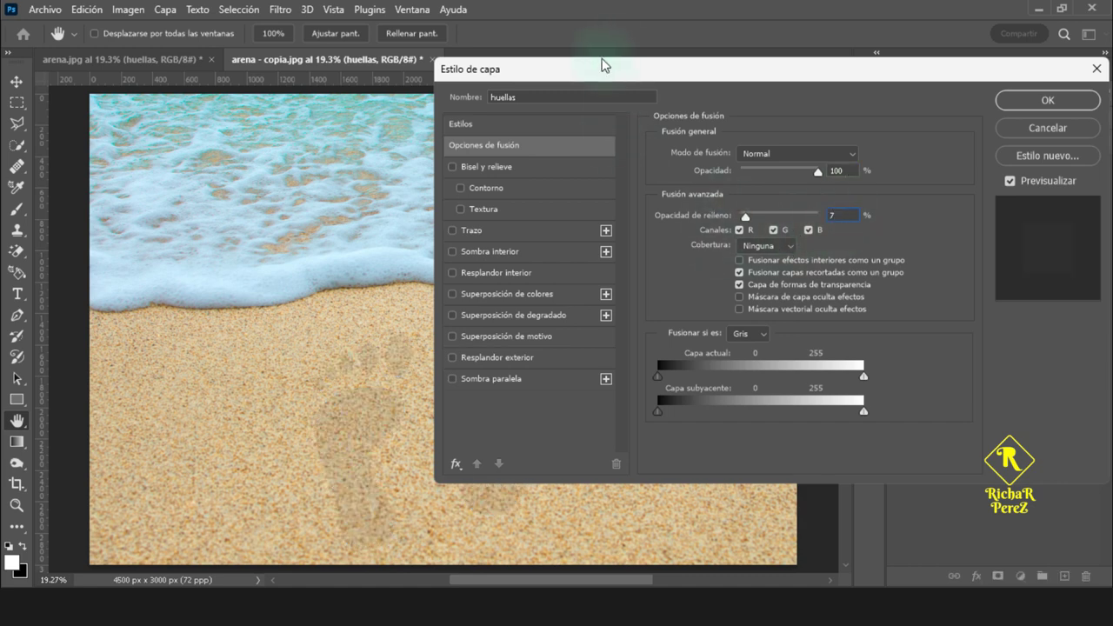
Step: Turn on Bevel & Emboss for the footprints and apply the layer style
drag(600, 69, 789, 76)
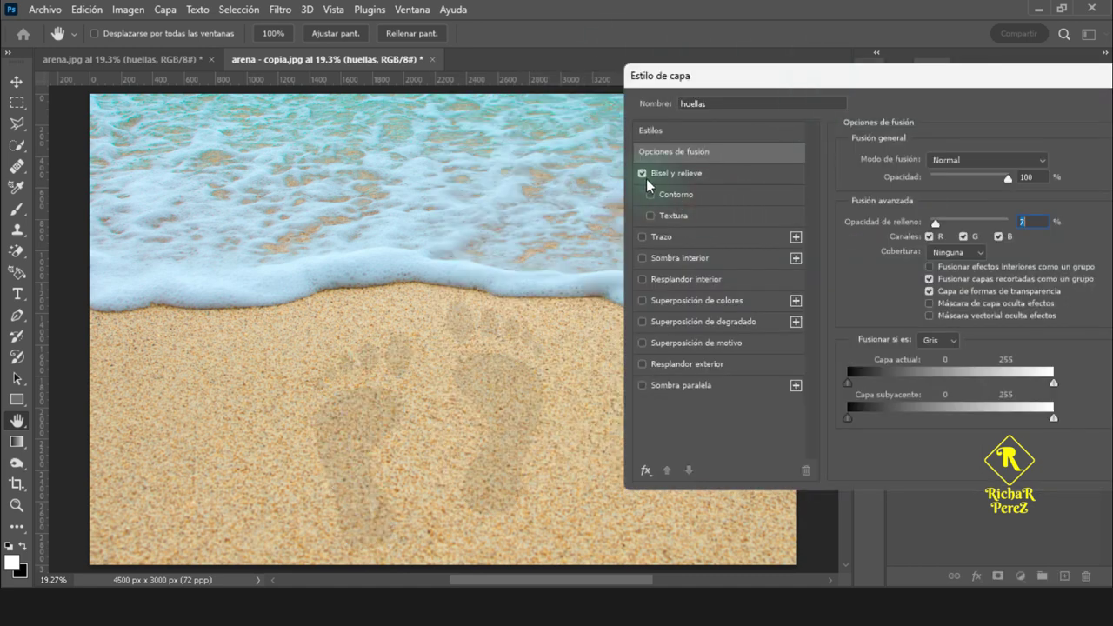
click(677, 174)
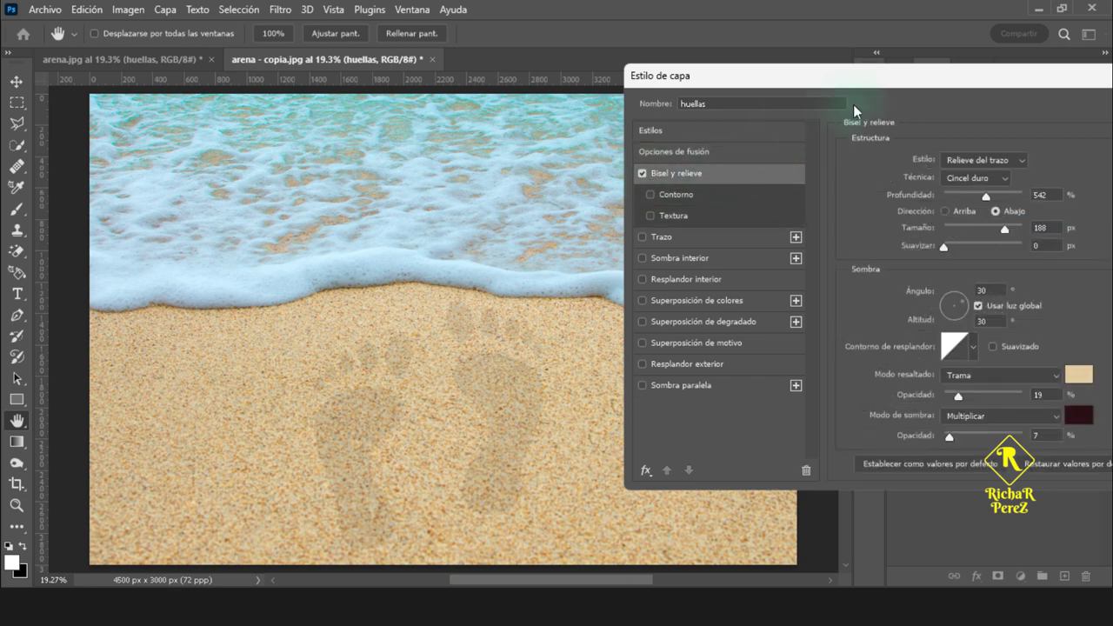
drag(901, 80, 802, 65)
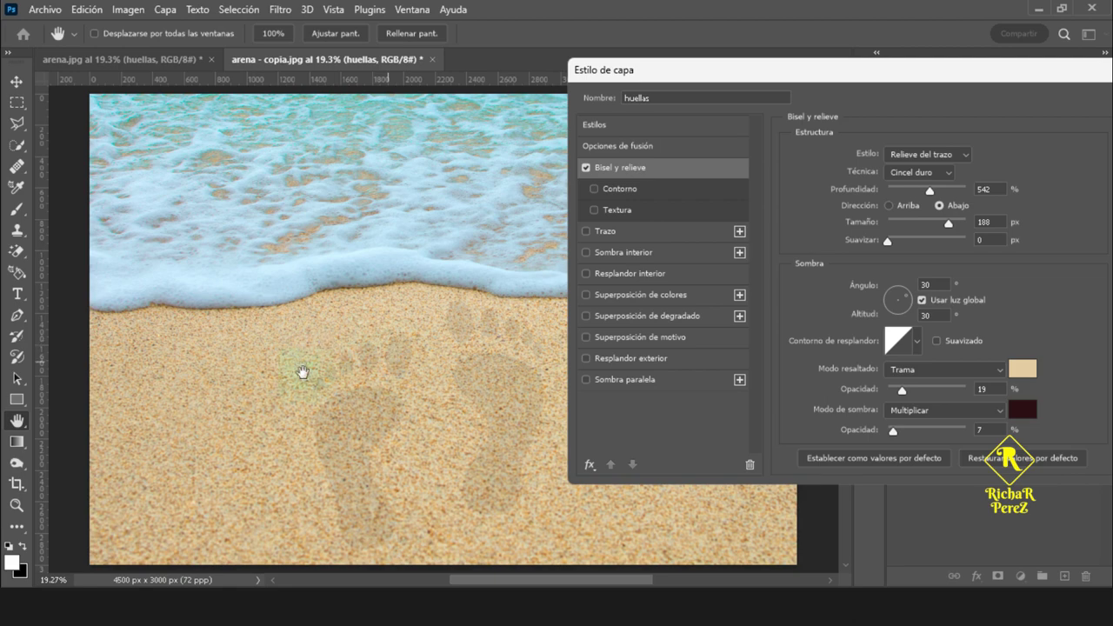
key(Return)
drag(417, 390, 258, 391)
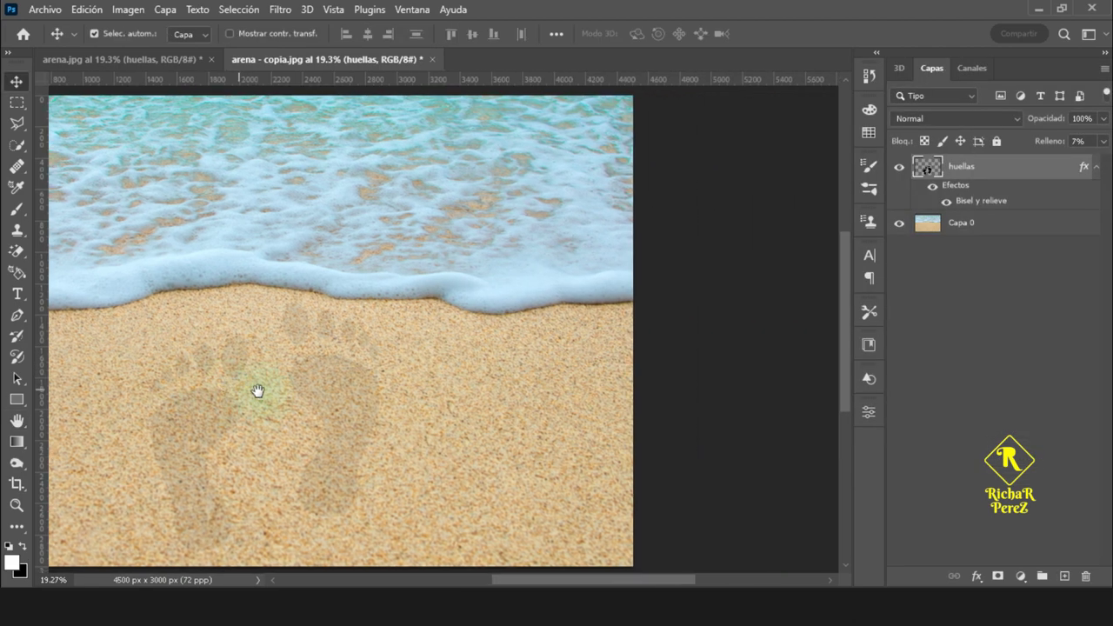
Step: Set the footprints' Bevel & Emboss to Emboss (Relieve) style with Chisel Soft technique
right_click(1018, 170)
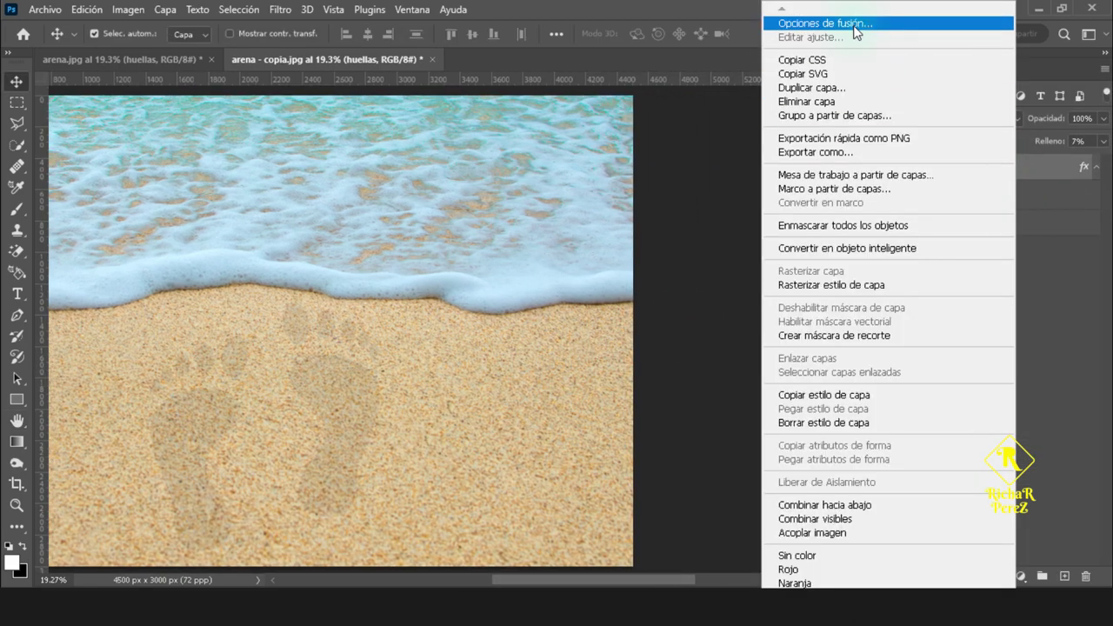
click(824, 24)
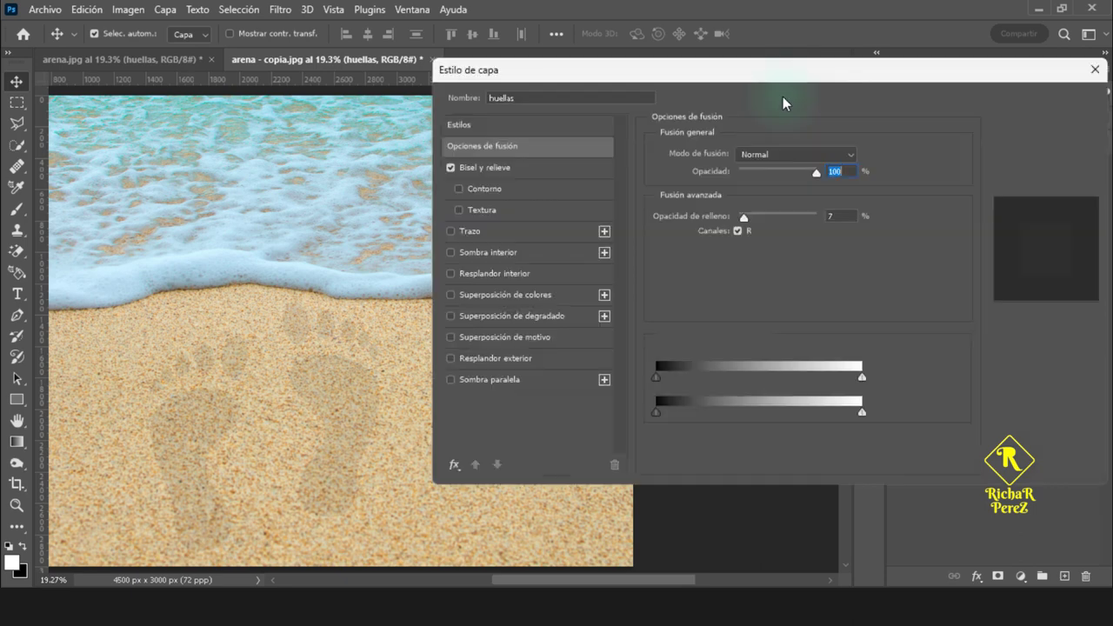
click(485, 167)
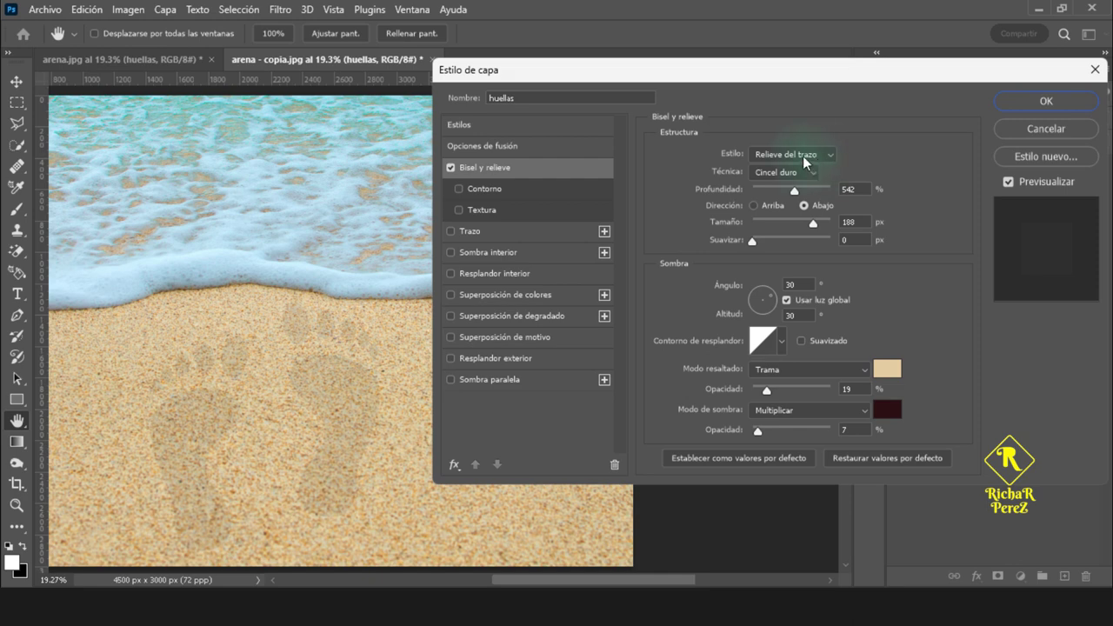
click(805, 156)
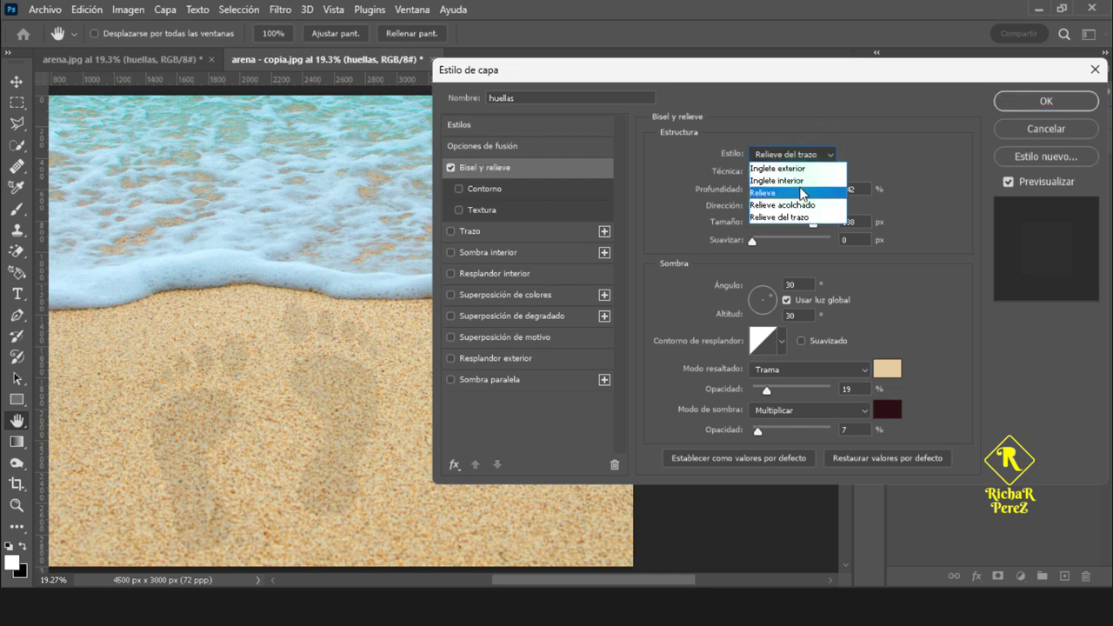
click(801, 196)
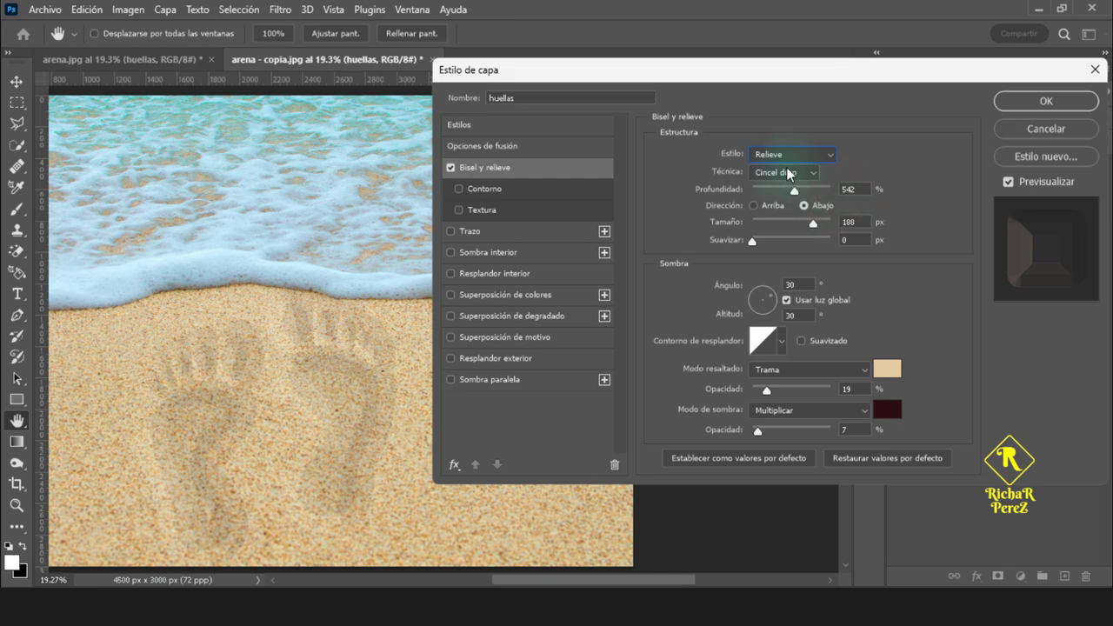
click(787, 174)
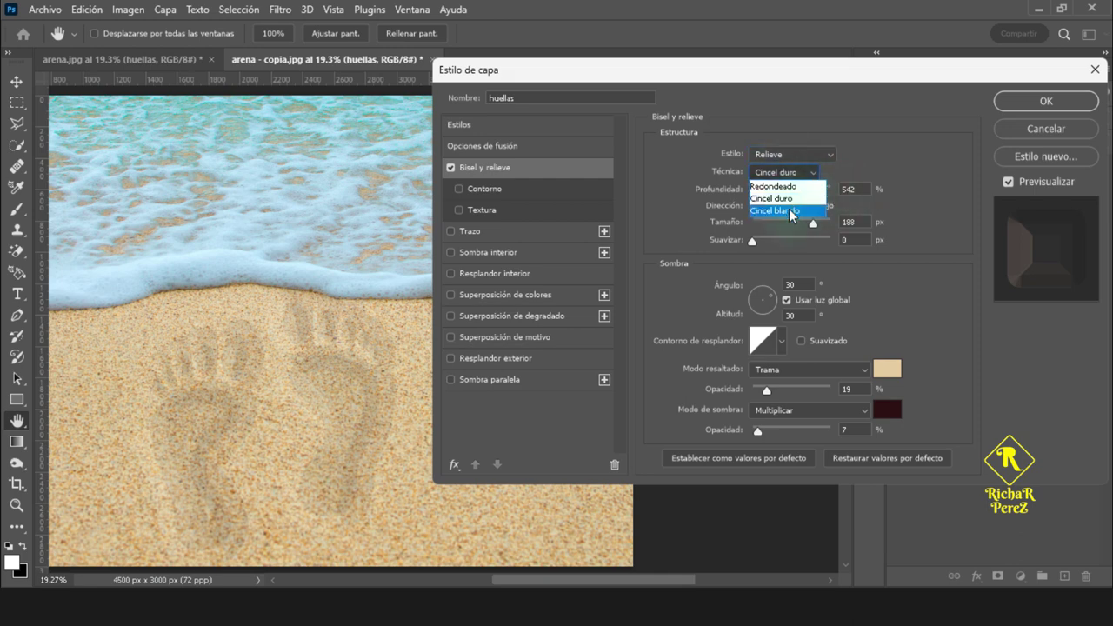
click(790, 211)
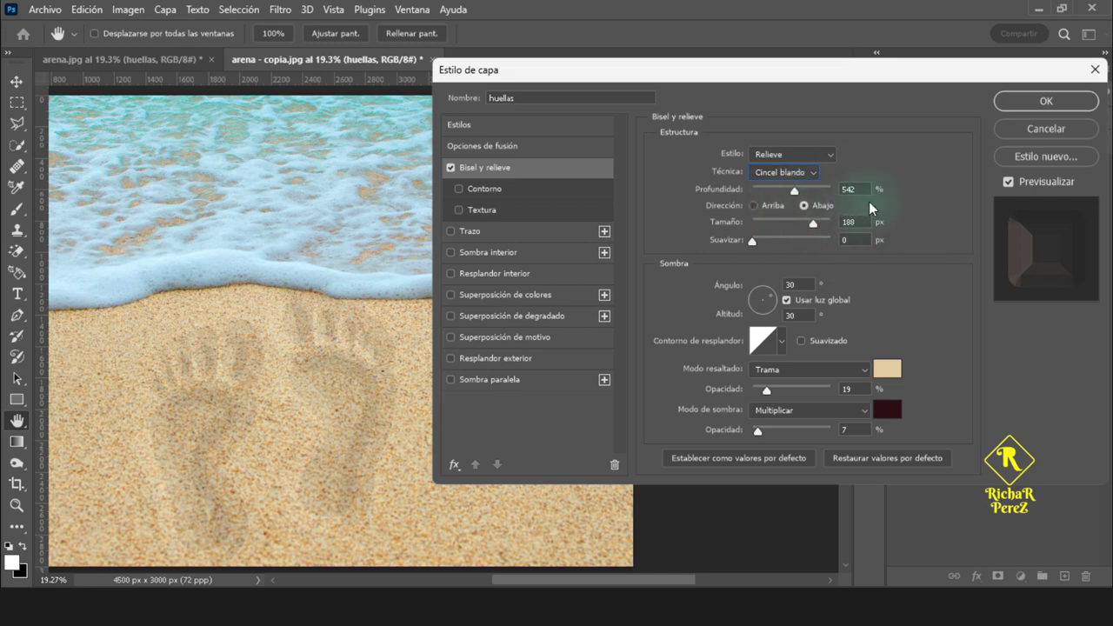
Step: Set bevel depth 126%, size 27 px, soften 16 px and angle 110°
click(788, 189)
text(126)
drag(863, 221, 757, 226)
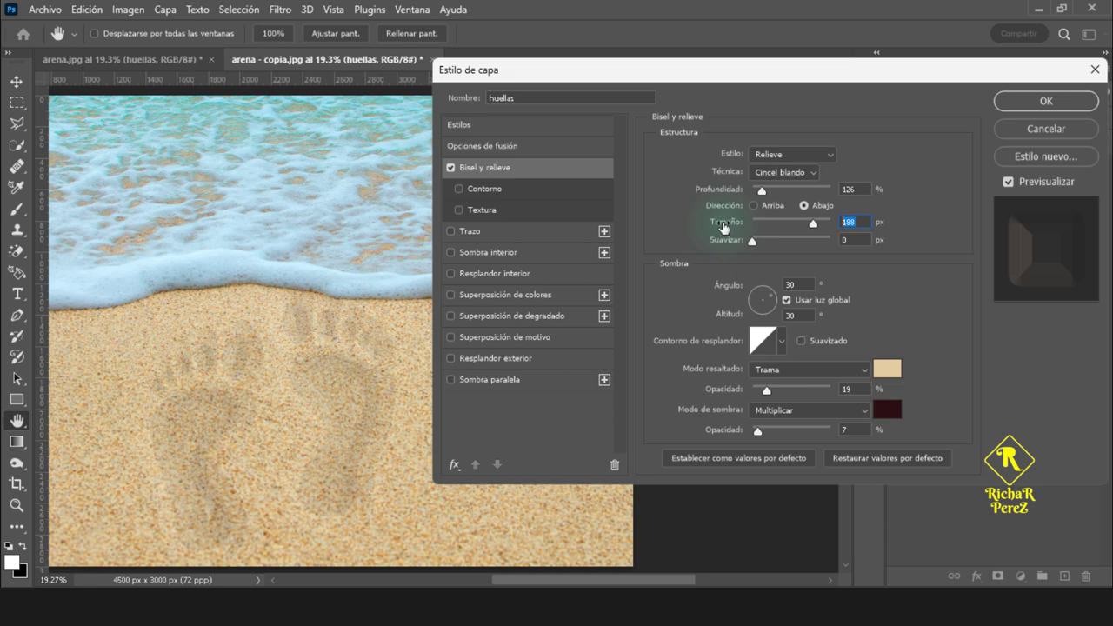
text(27)
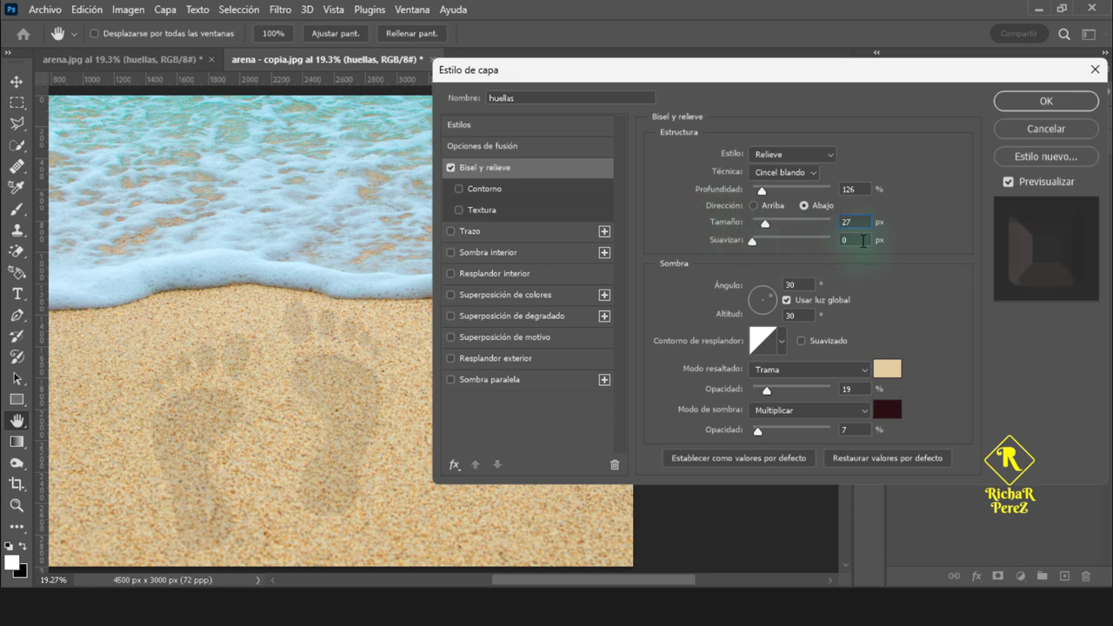
text(16)
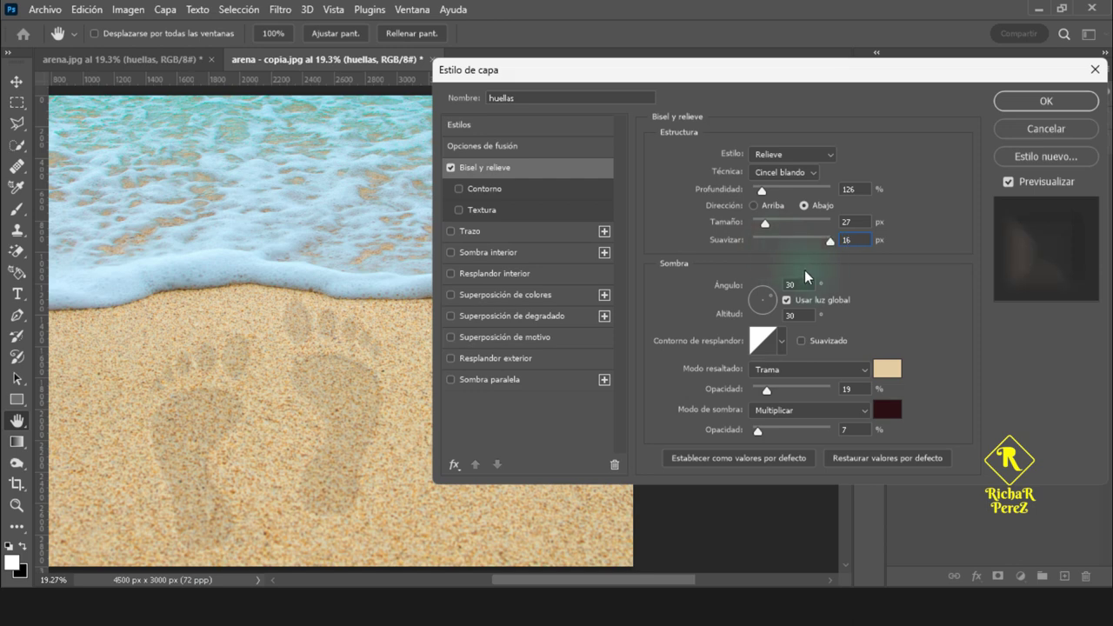
double_click(793, 284)
text(110)
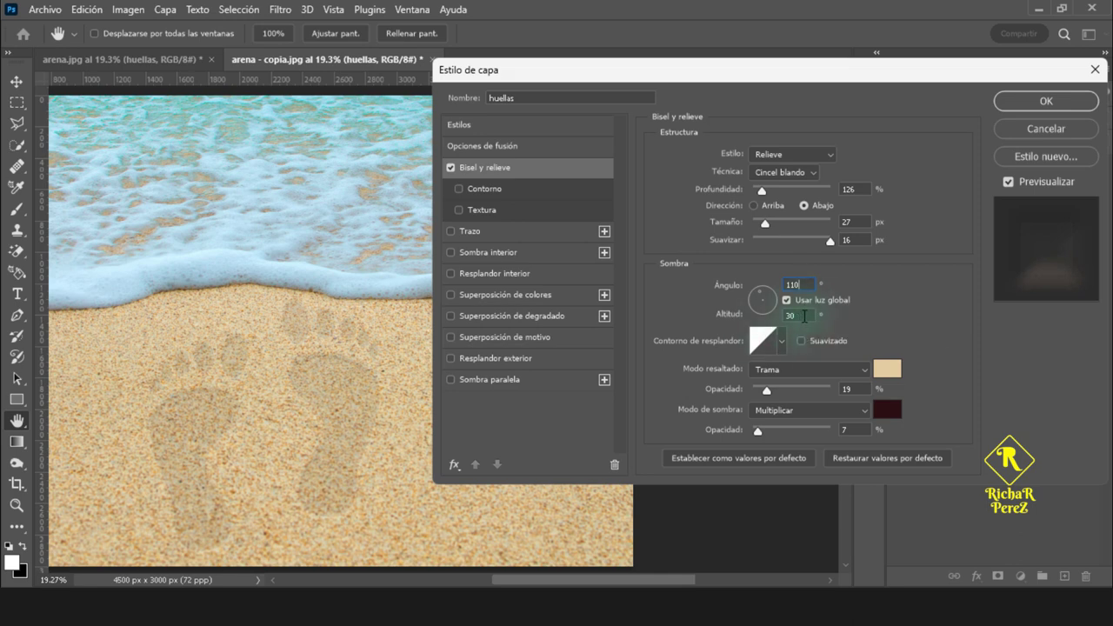
double_click(798, 315)
Step: Give the bevel a Screen (Trama) highlight in a sampled sand colour at 69% opacity
click(782, 344)
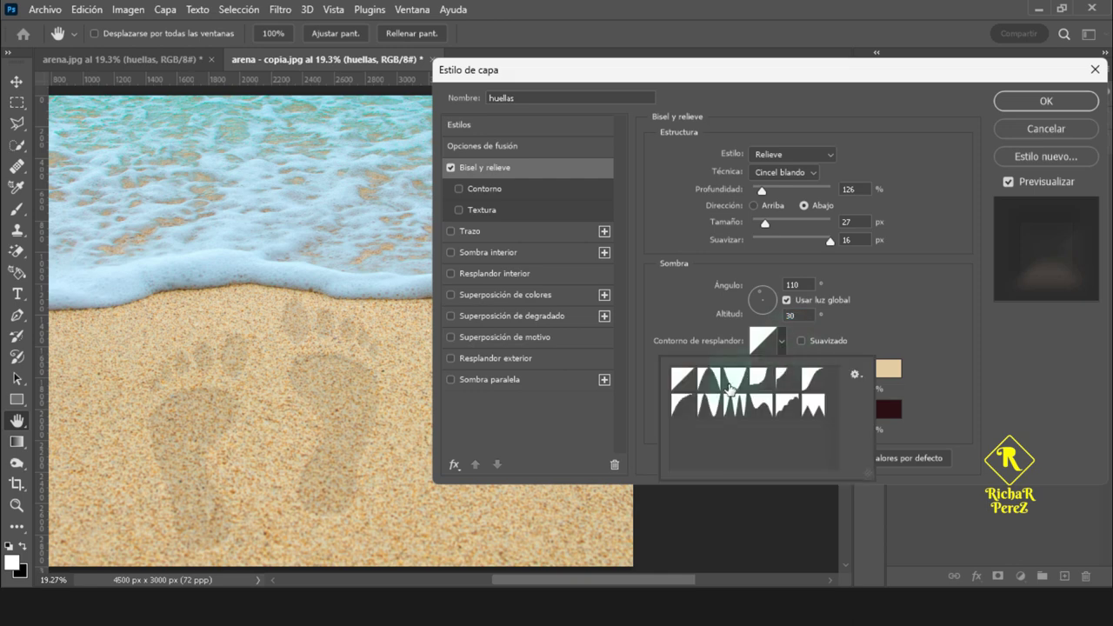
click(887, 336)
click(790, 370)
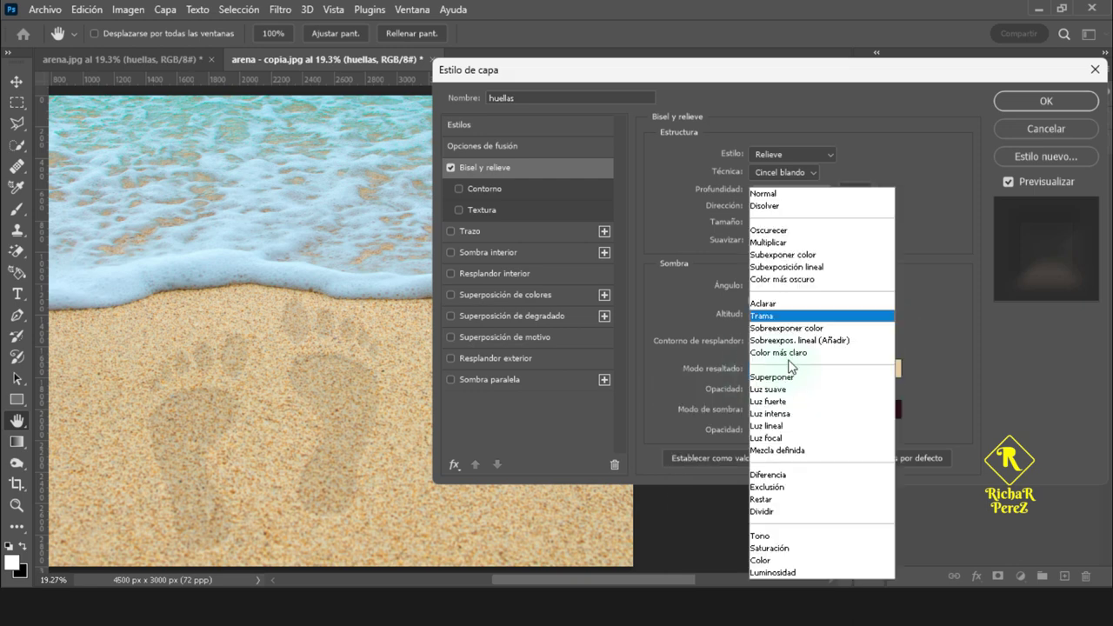
click(808, 316)
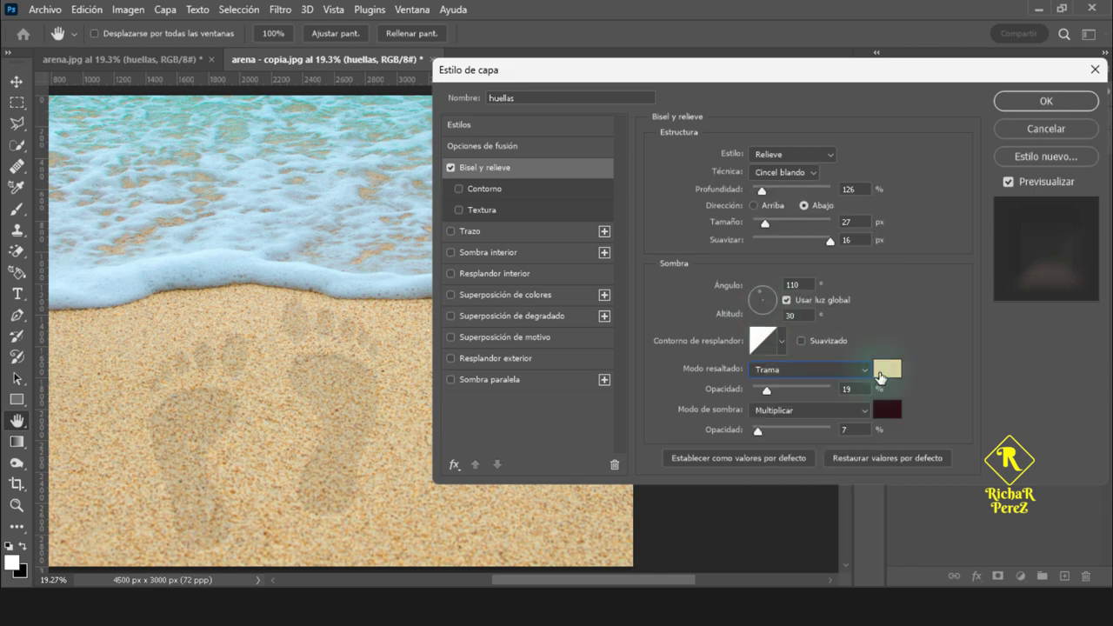
click(887, 370)
click(148, 345)
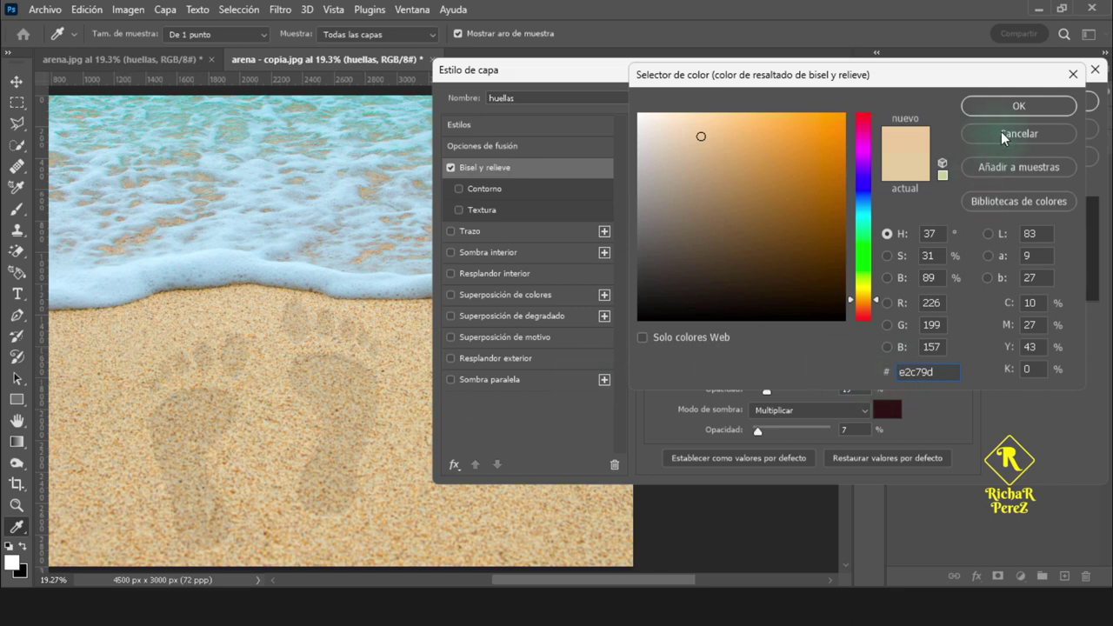
click(1004, 108)
key(Tab)
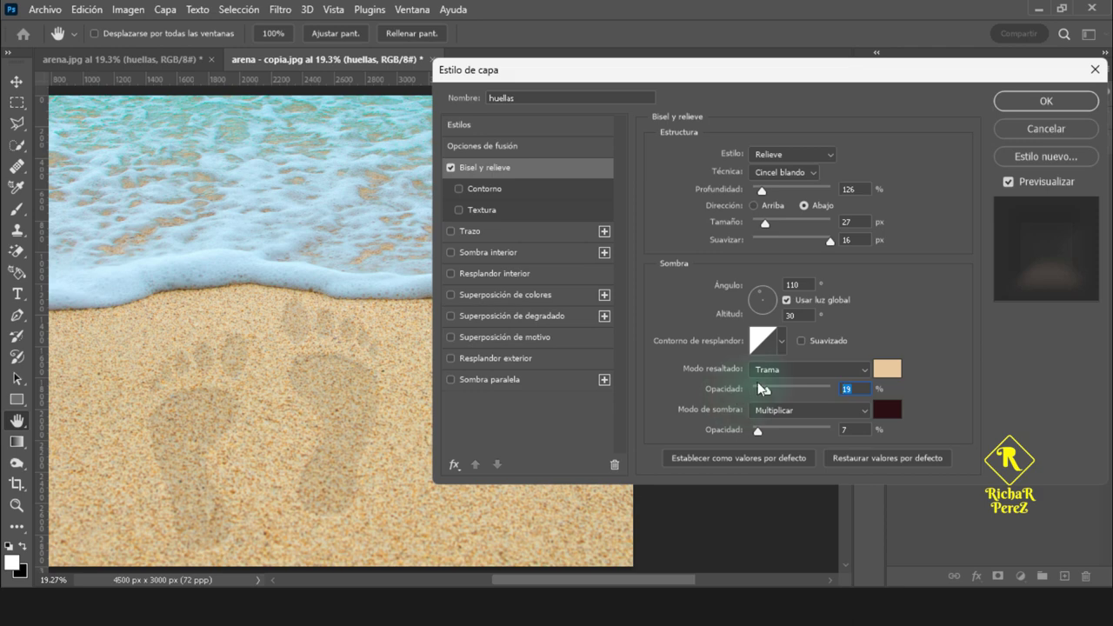
text(69)
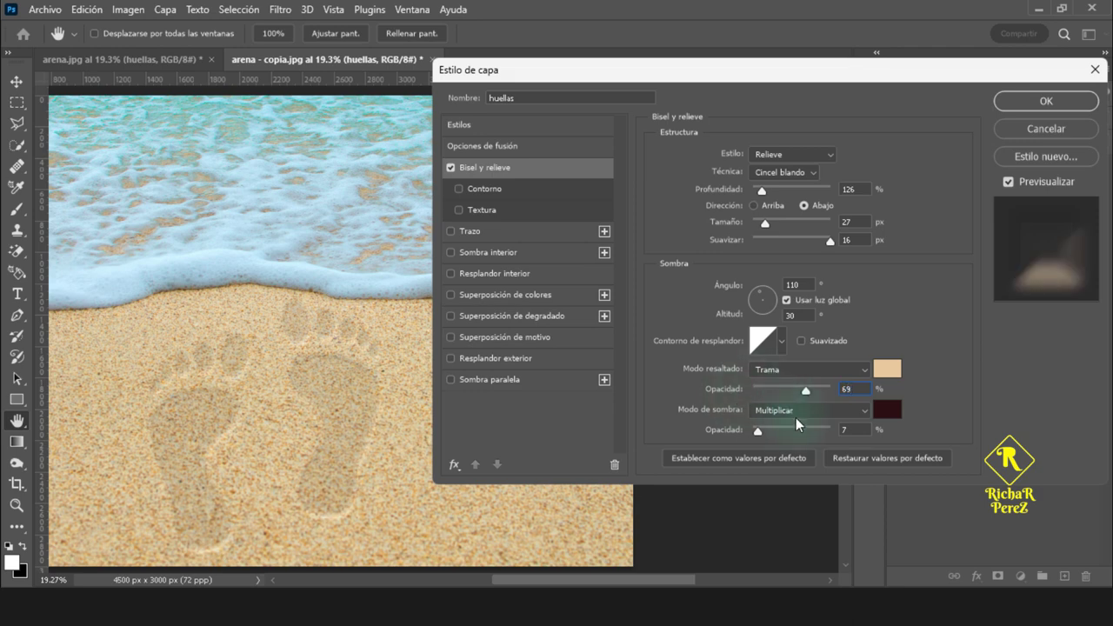
Step: Set the bevel shadow to Multiply, colour #261212, at 82% opacity
click(808, 416)
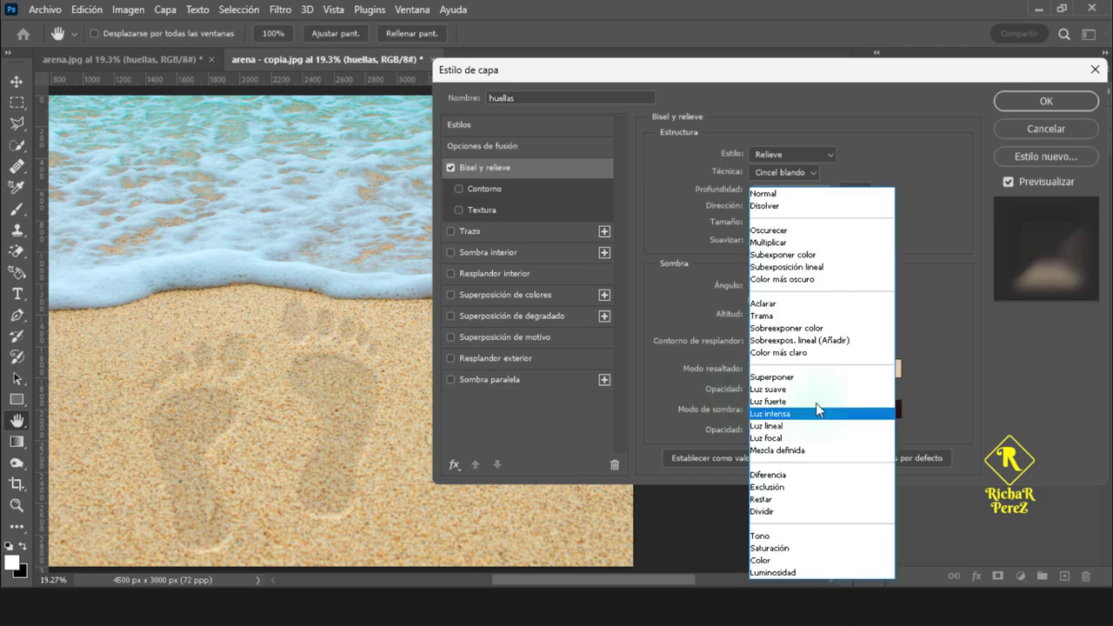
click(821, 247)
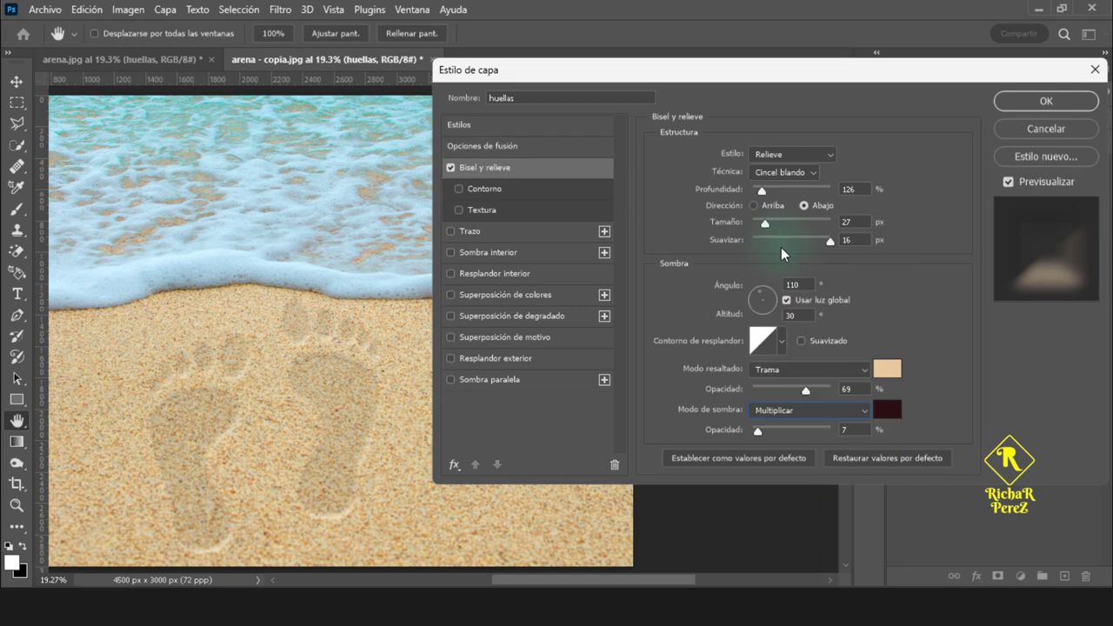
click(887, 409)
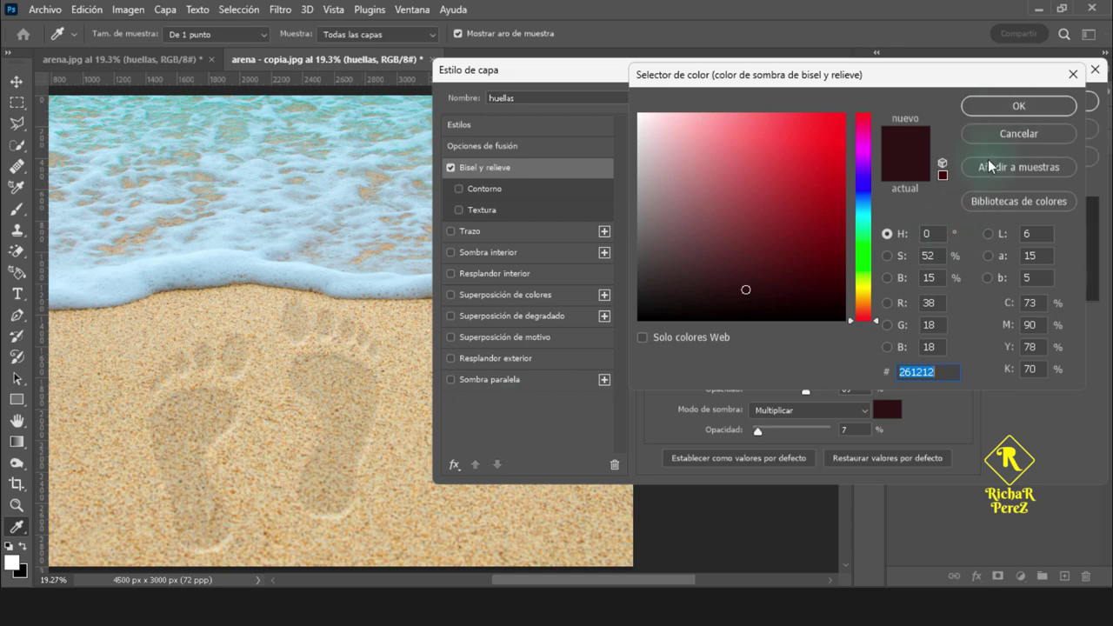
click(935, 372)
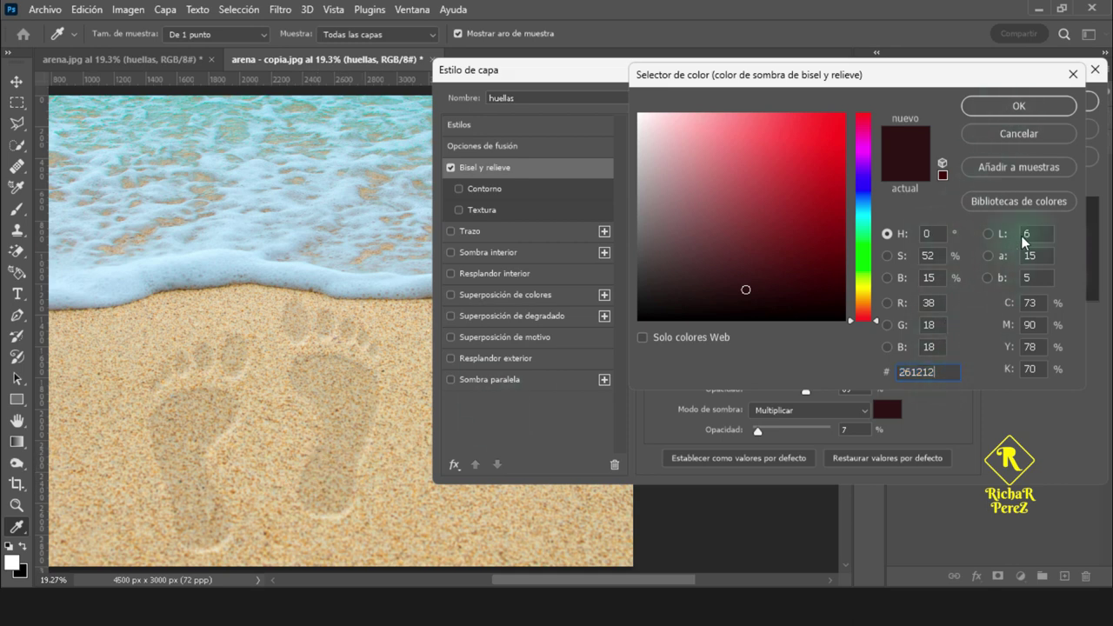
click(1018, 105)
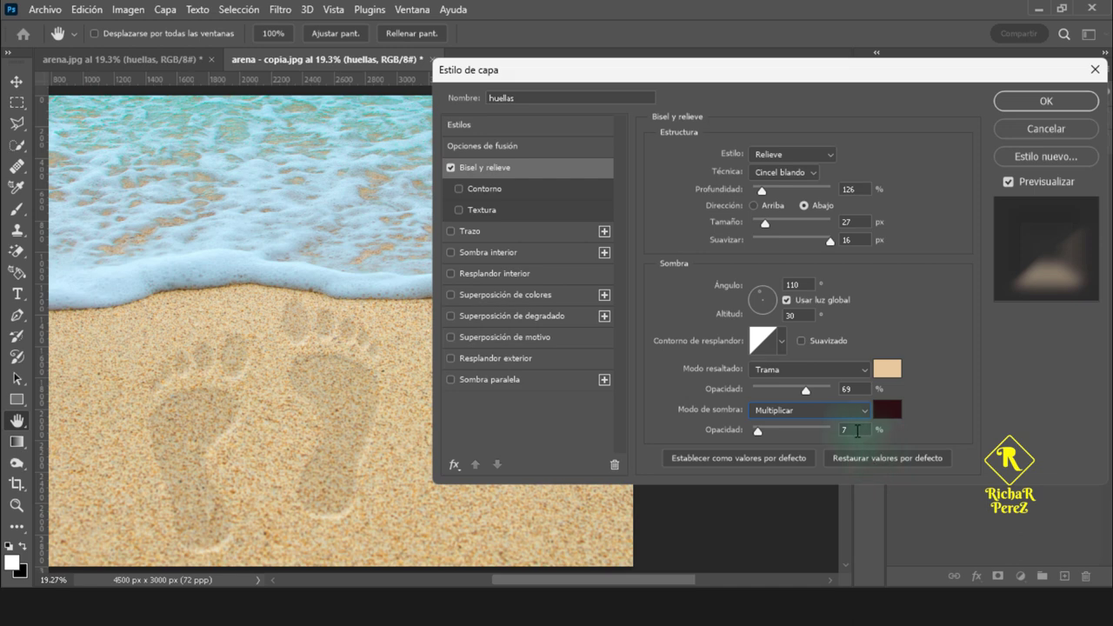
click(753, 431)
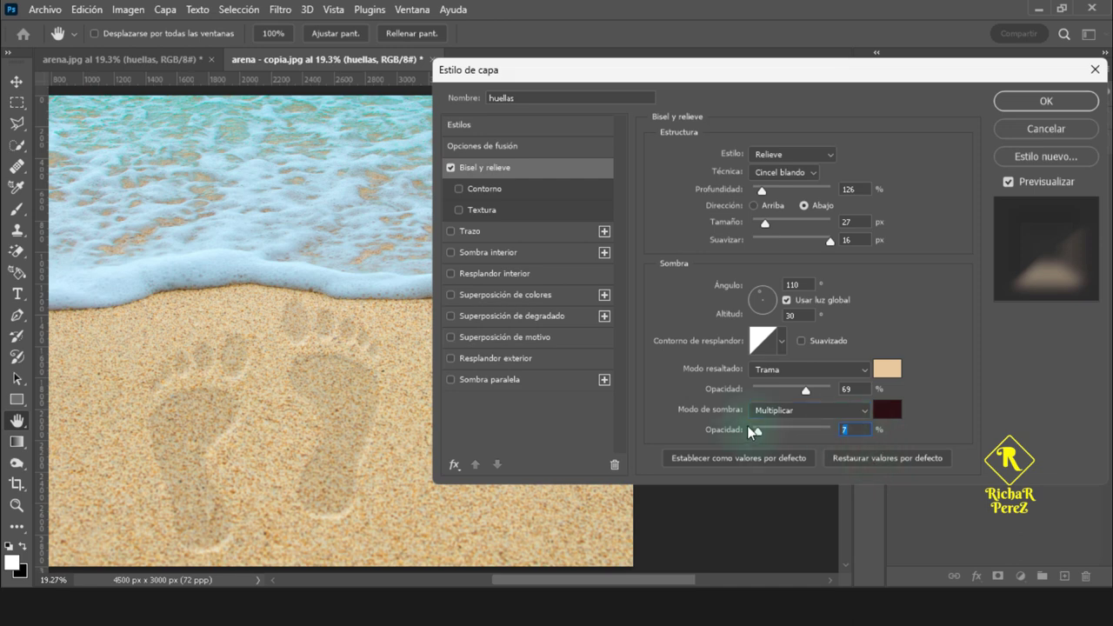
drag(753, 431, 815, 429)
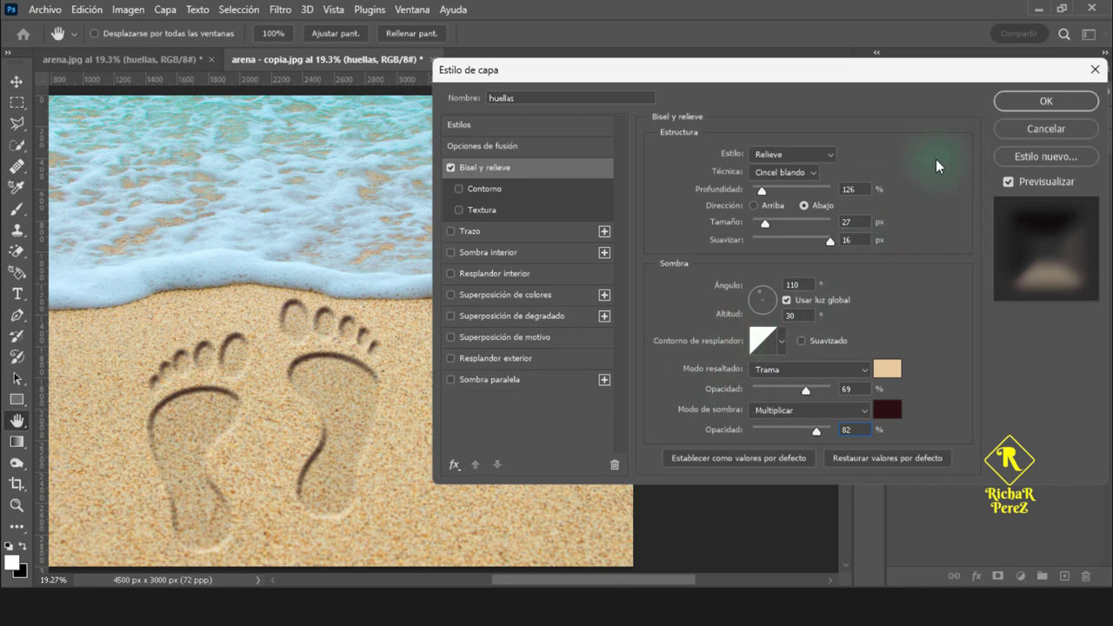
Step: Apply the layer style and duplicate the footprint layer at 50% opacity
click(1046, 101)
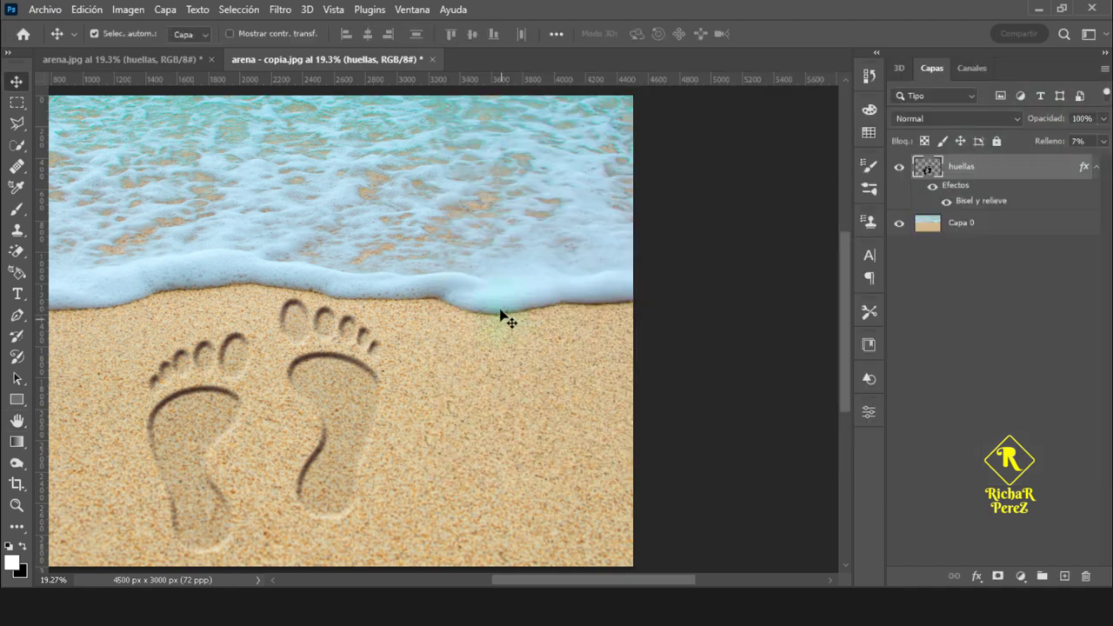
scroll(289, 426, down, 2)
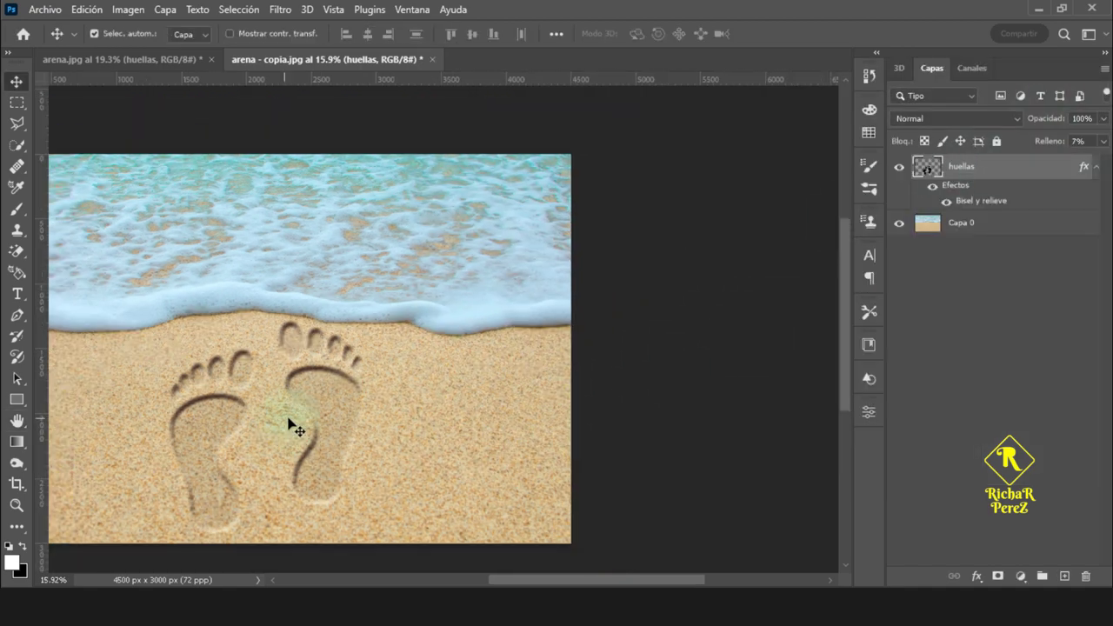
key(ctrl+0)
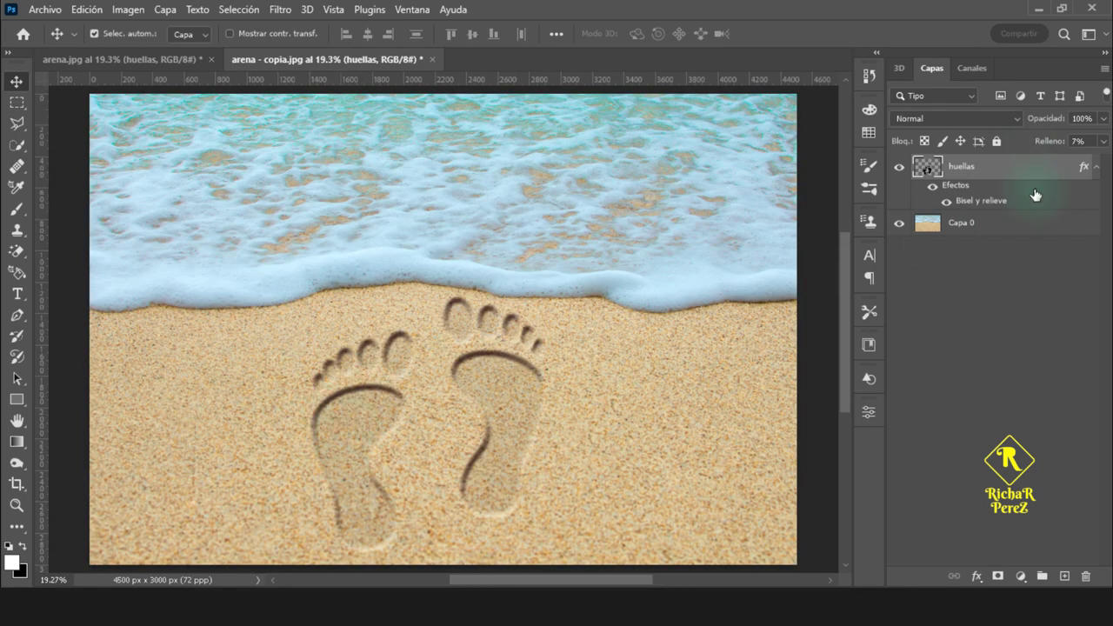
key(ctrl+j)
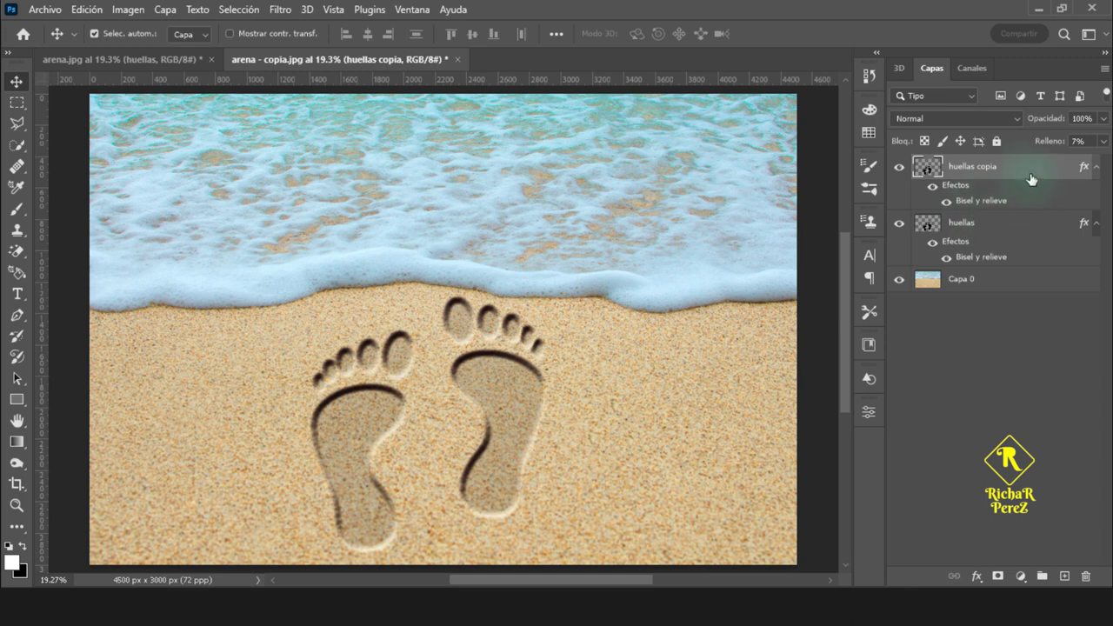
click(1072, 117)
text(0)
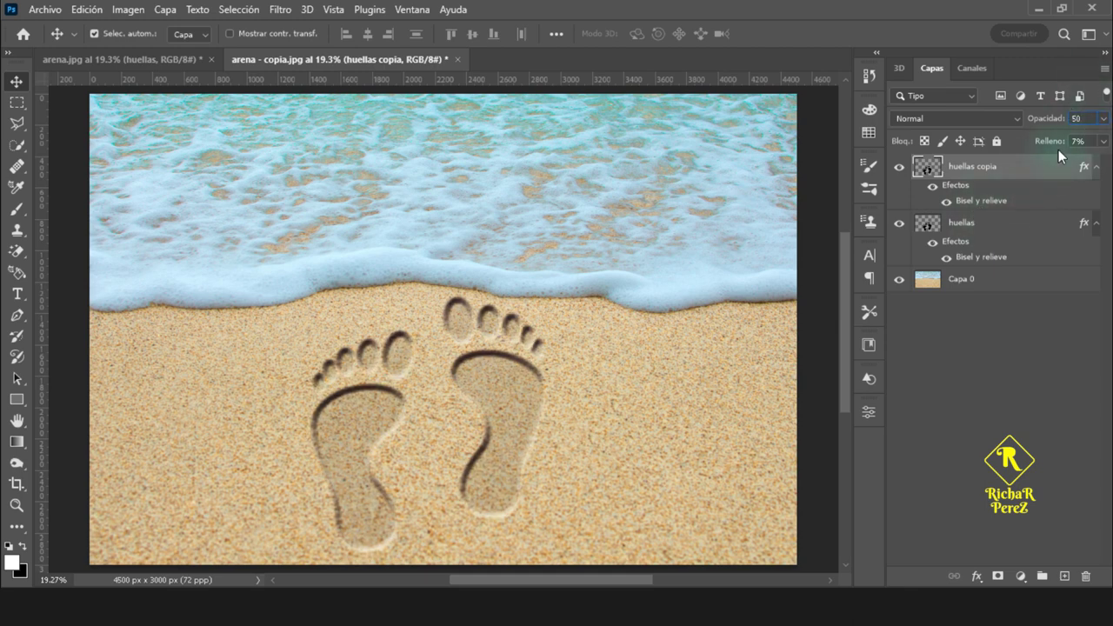
Step: Group the huellas and huellas copia layers together
shift+click(1006, 226)
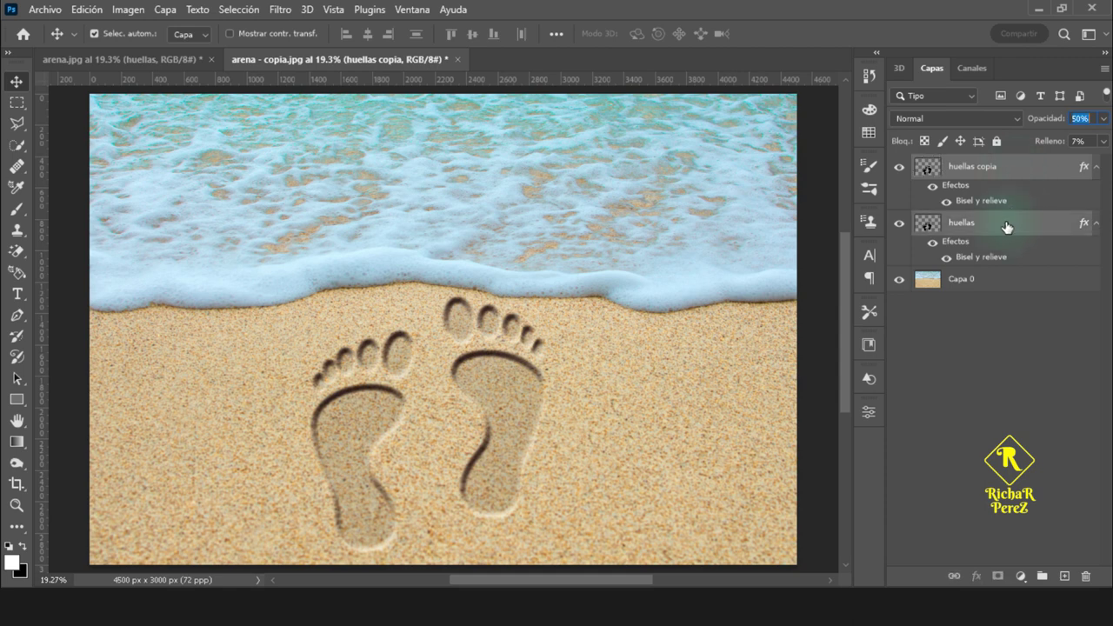
key(ctrl)
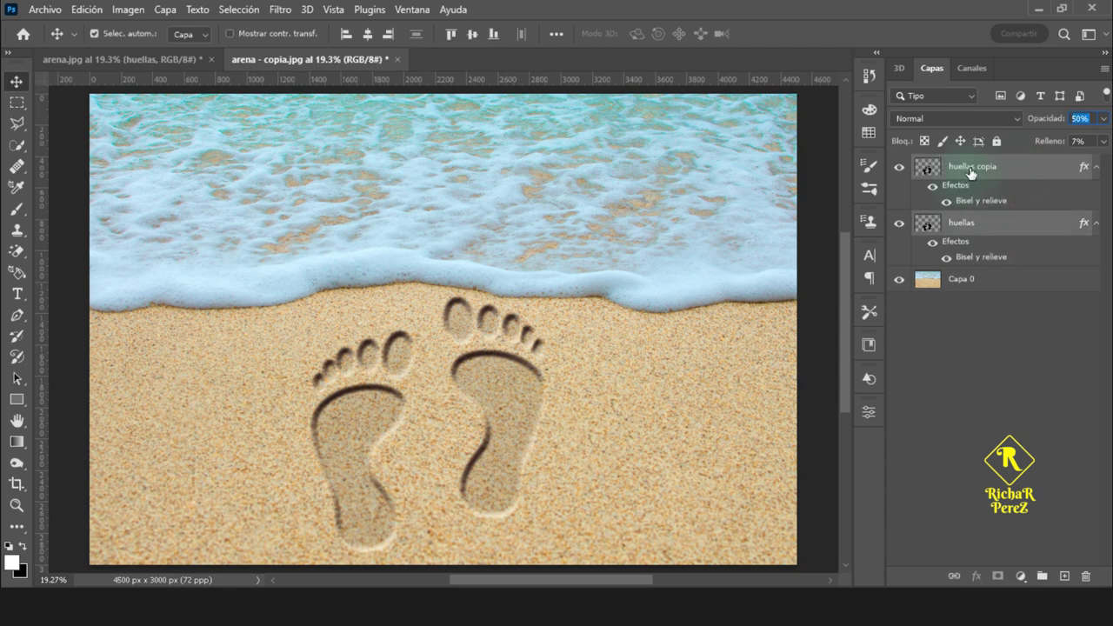
click(967, 187)
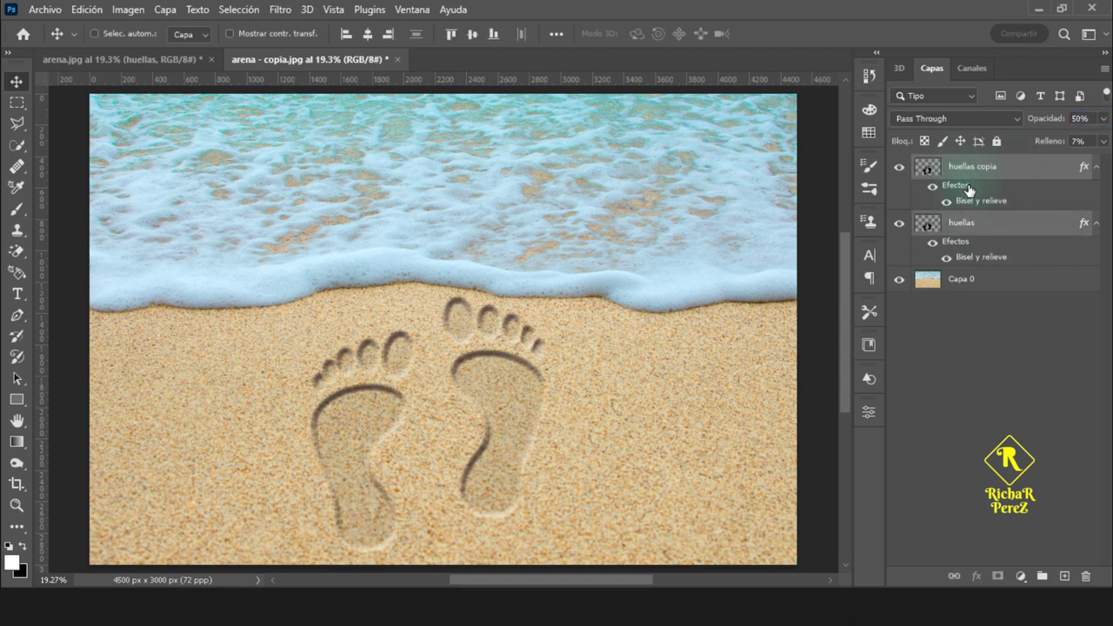
key(ctrl+g)
text(huellas)
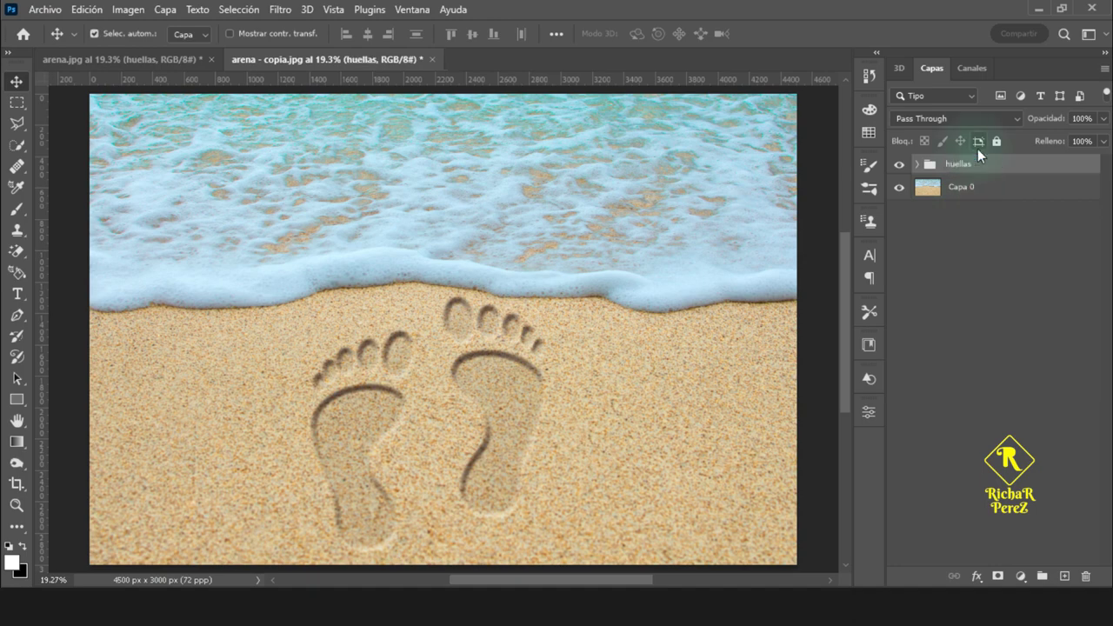
Step: Duplicate the footprint group, scale it to about 60% and move it to the lower left
key(ctrl+j)
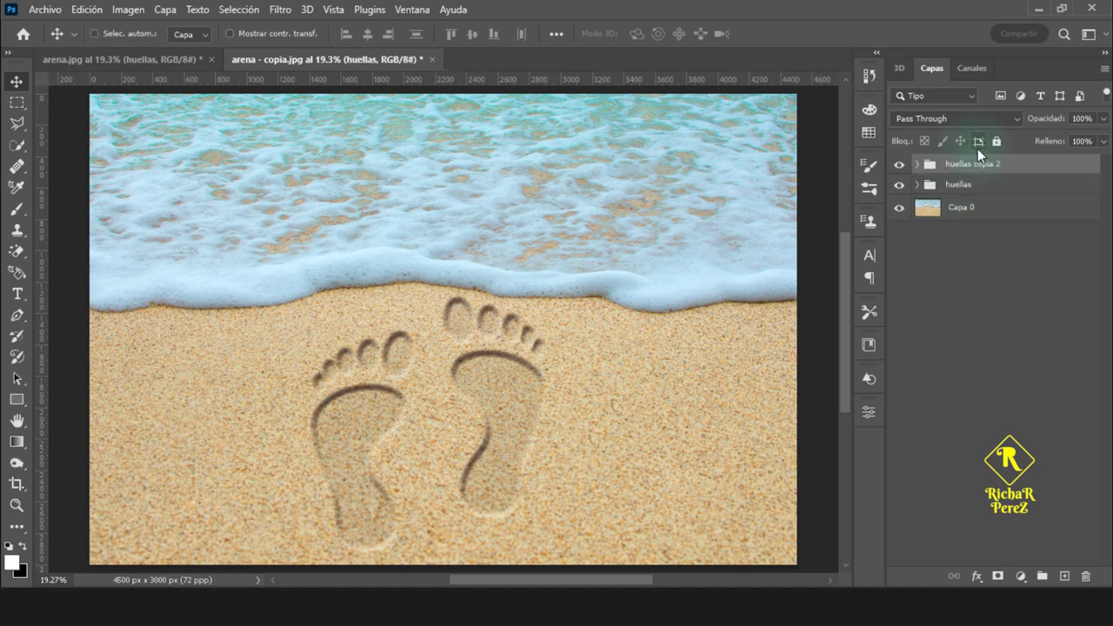
key(ctrl+t)
alt+scroll(539, 309, down, 2)
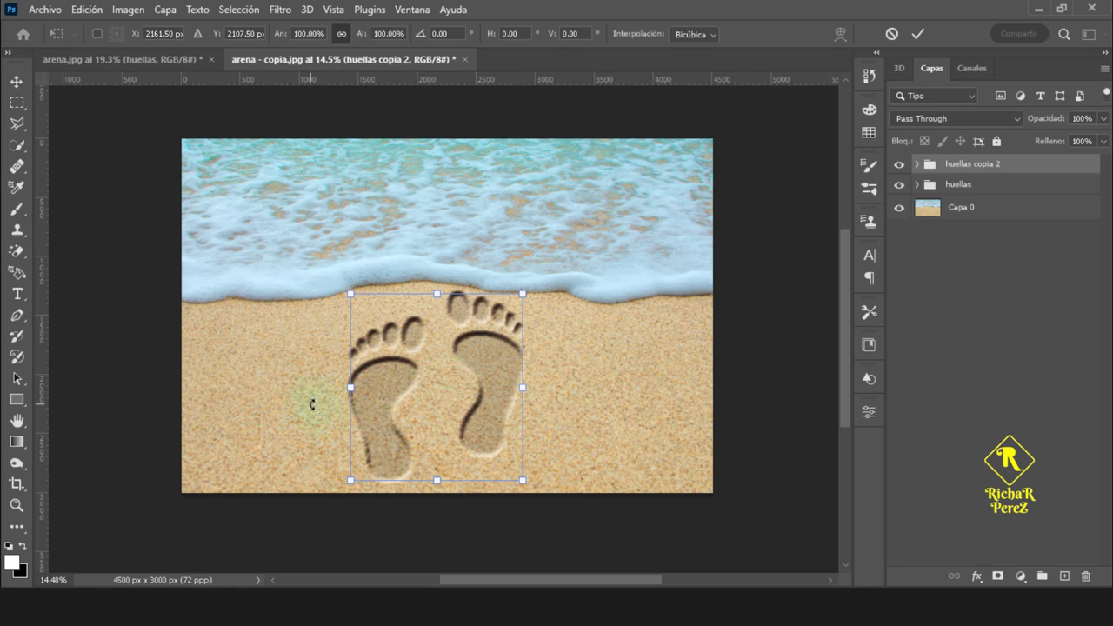
drag(470, 348, 297, 348)
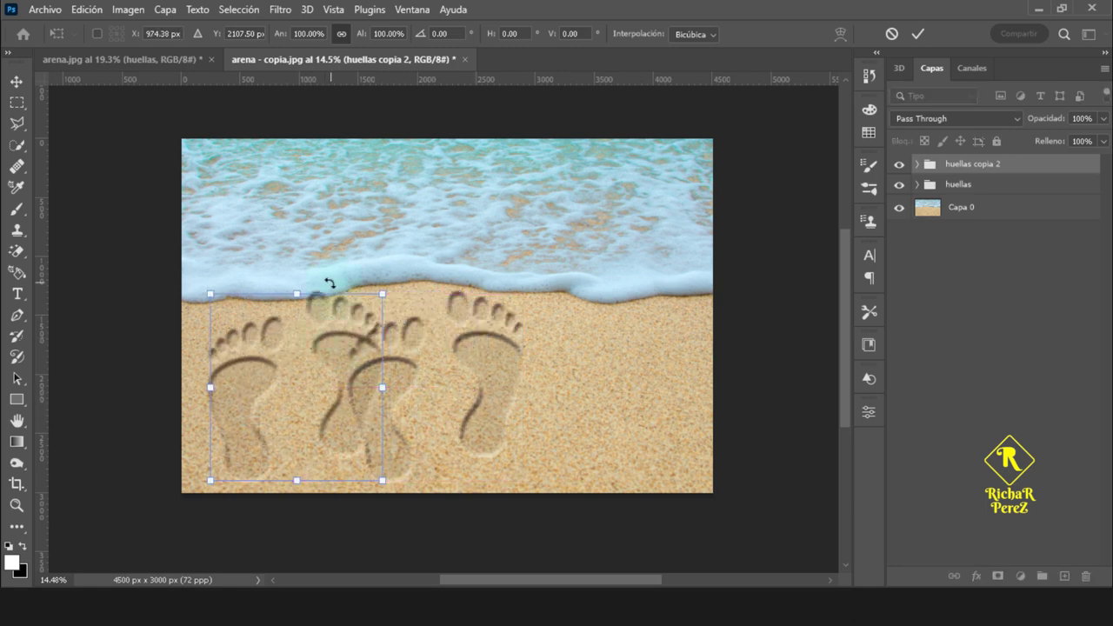
drag(176, 294, 244, 369)
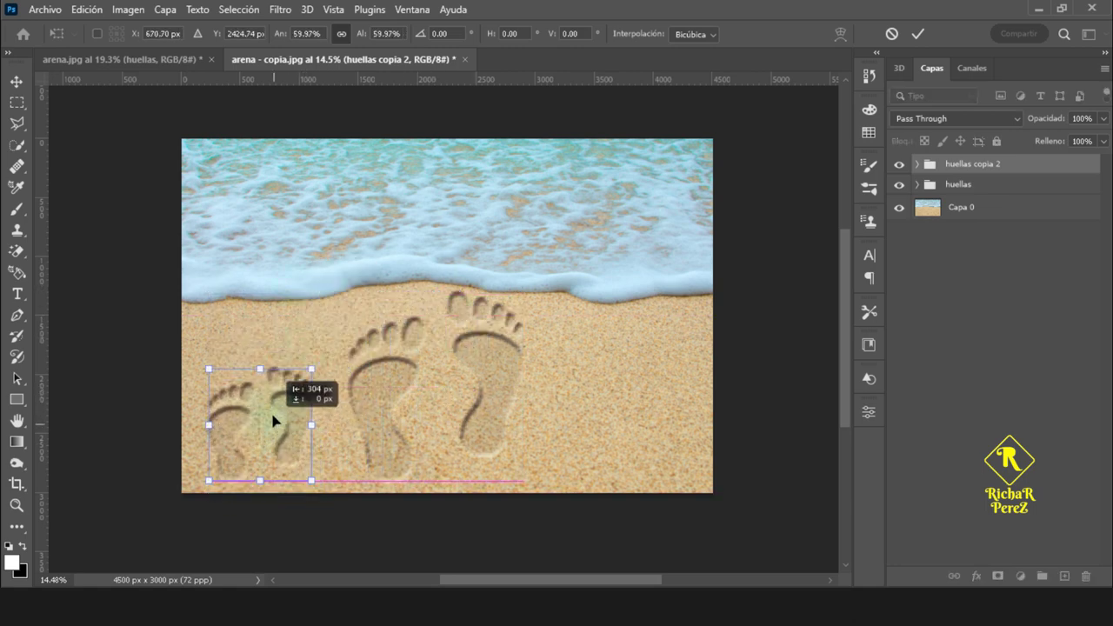
drag(310, 418, 275, 418)
key(Return)
Step: Make another footprint copy, move it to the right side and rotate it
key(ctrl+alt+t)
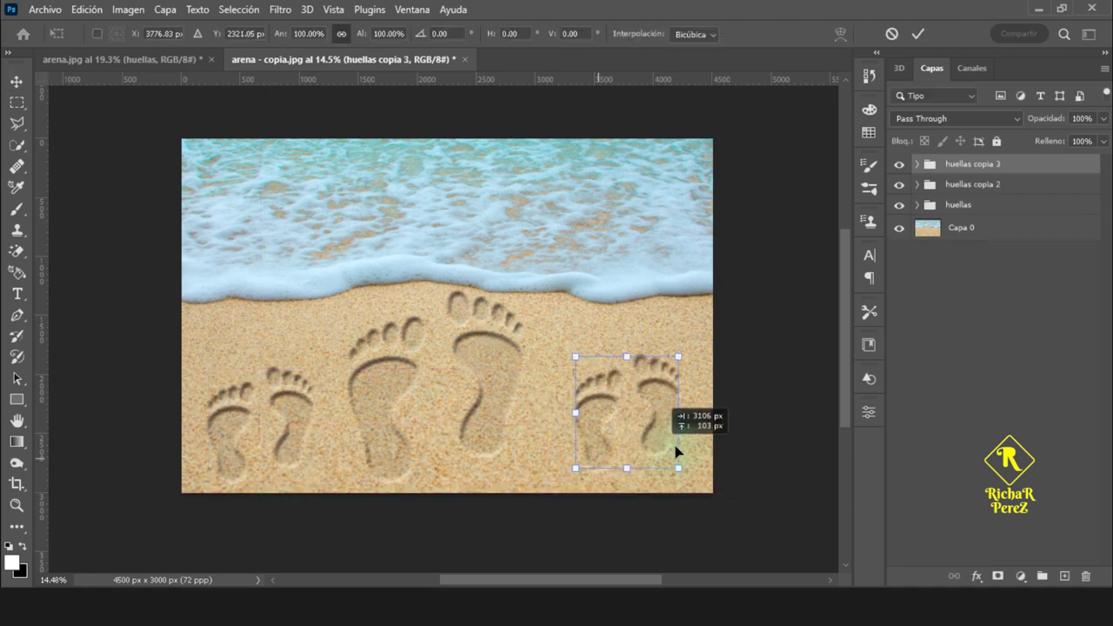
drag(440, 458, 653, 455)
mouse_move(727, 440)
mouse_down()
mouse_move(574, 395)
mouse_move(606, 417)
mouse_move(704, 406)
mouse_up()
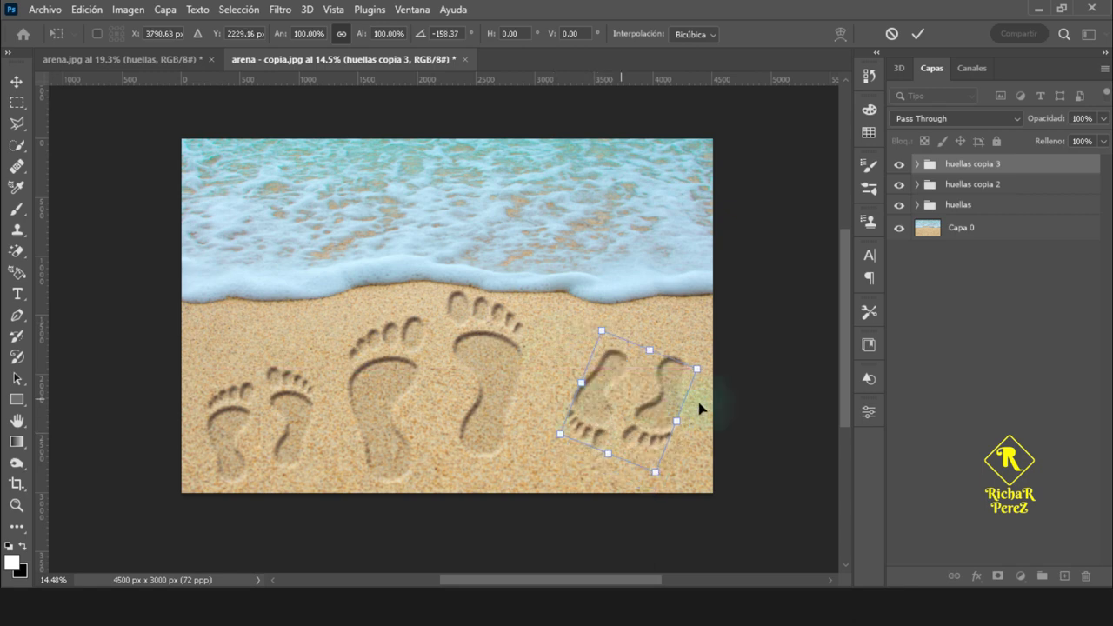
key(Return)
key(ctrl+0)
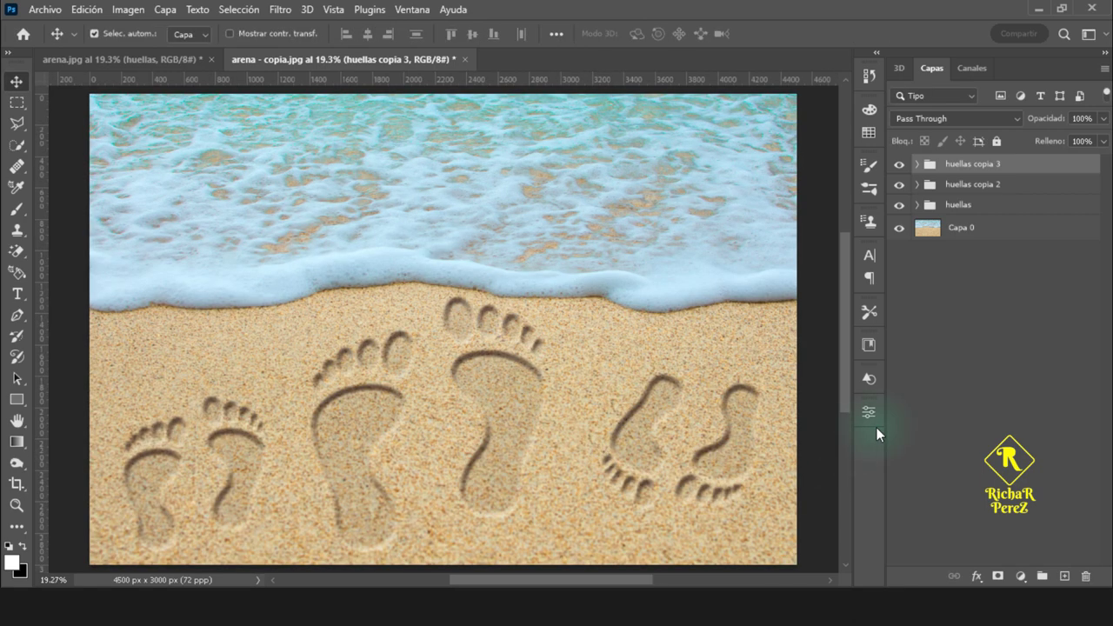